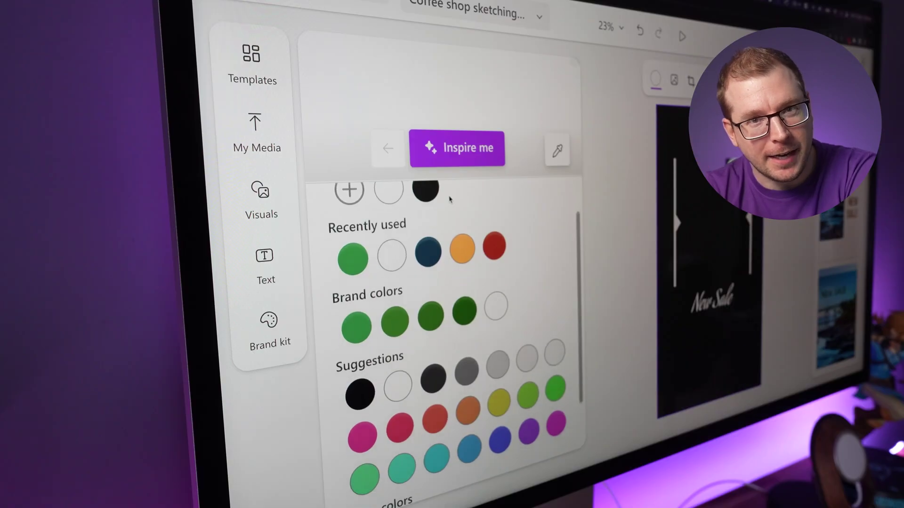
- Apply the Winner template, then open the 'The wait is over!' access email at 200% zoom
scroll(450, 200, down, 3)
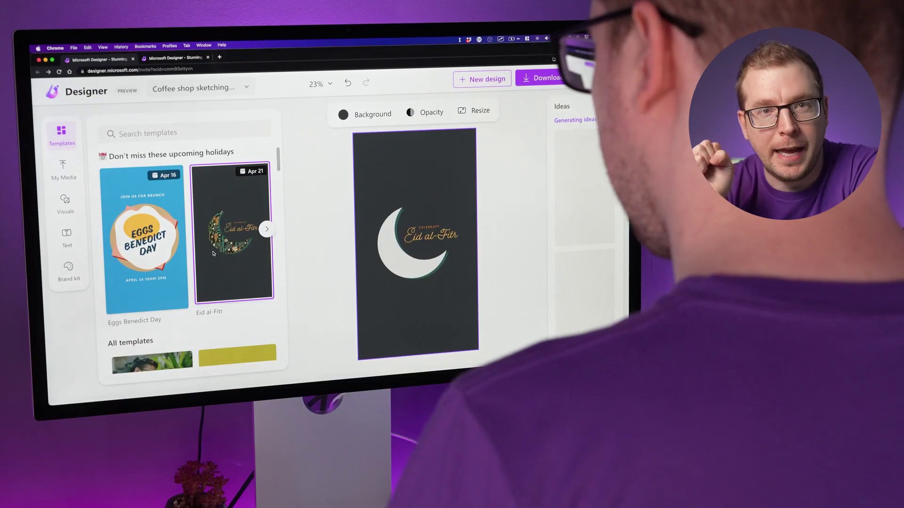
scroll(173, 241, down, 5)
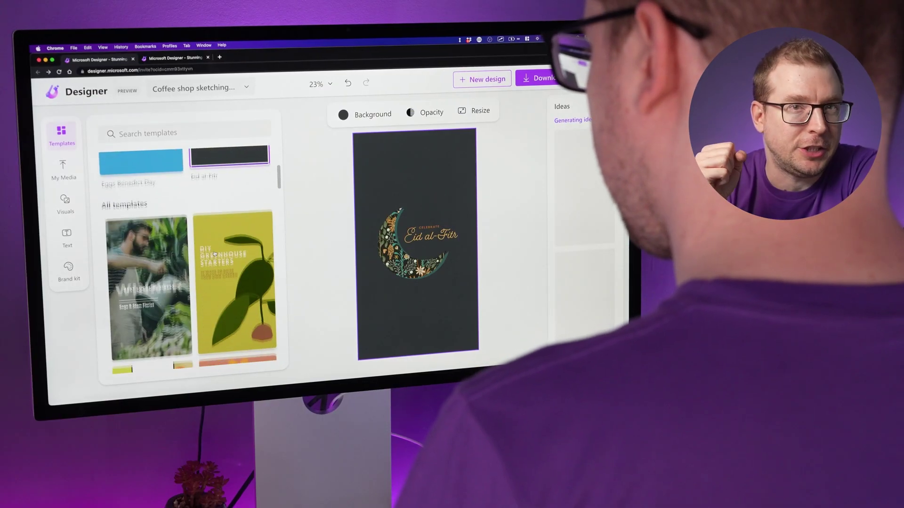
click(172, 241)
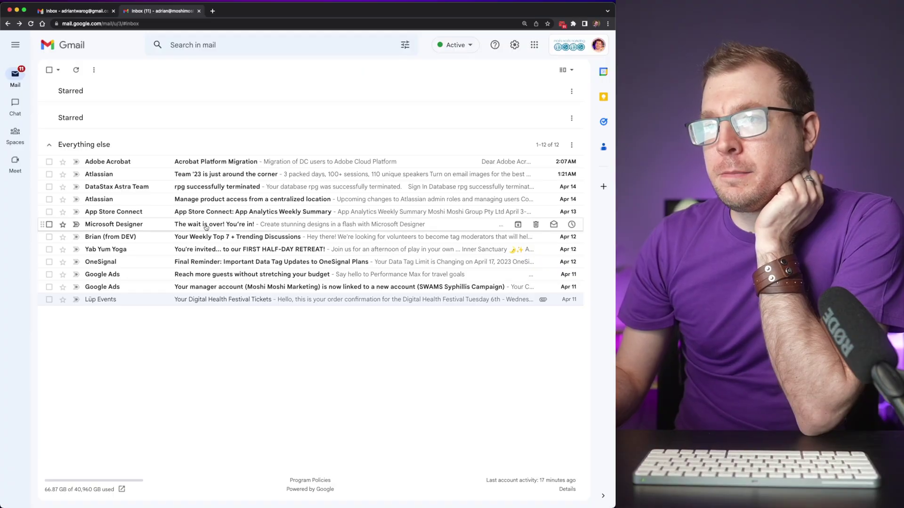
click(244, 226)
key(super+equal)
key(super+equal)
key(super+equal)
key(super+equal)
key(super+equal)
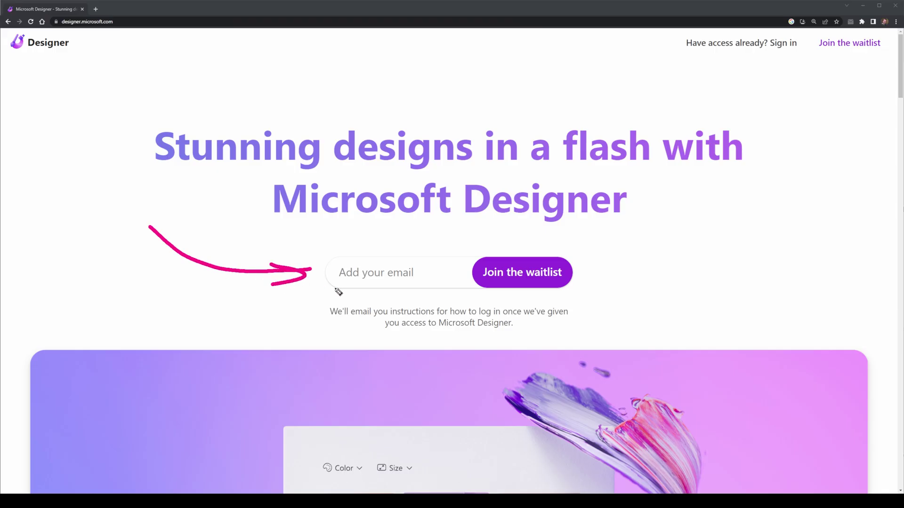
- Enter an e-mail address and join the Designer waitlist
click(379, 273)
text(your@awesome.)
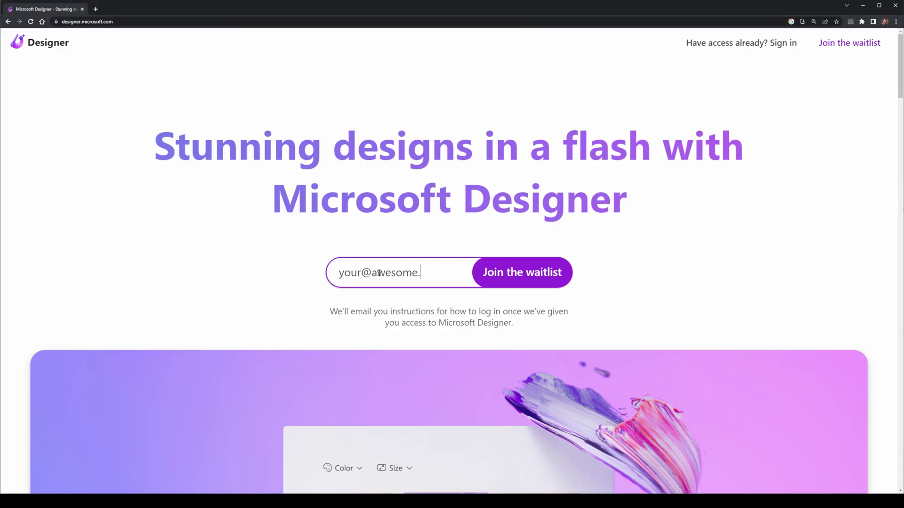
text(email)
click(518, 278)
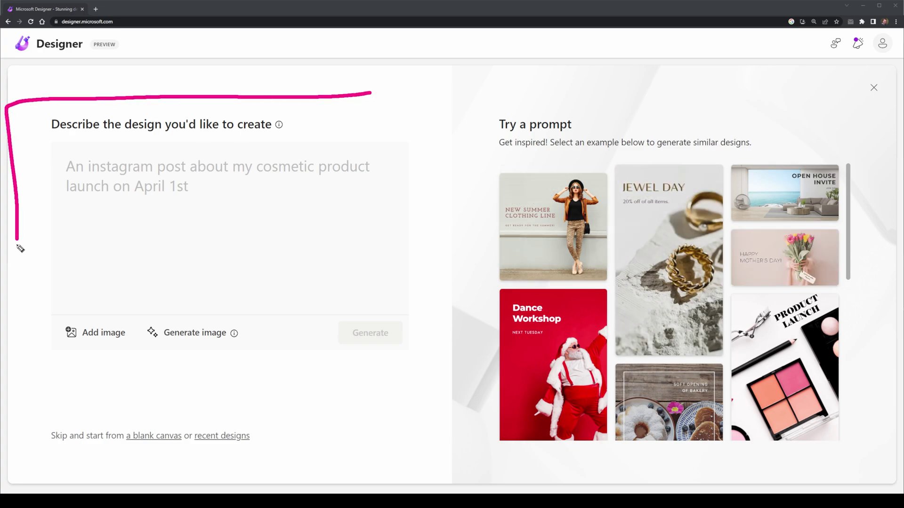
drag(379, 98, 372, 94)
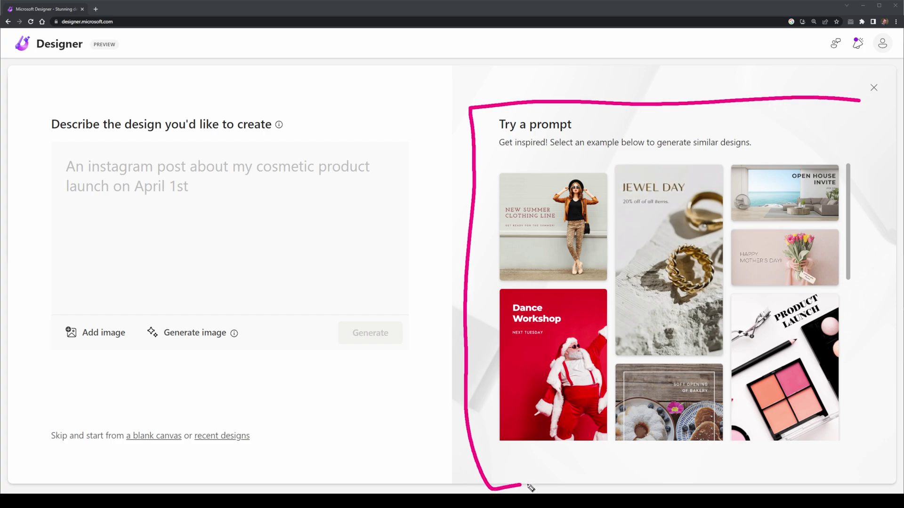
- Try the summer clothing, jewelry sale, open house and Mother's Day sample prompts
click(549, 213)
click(657, 222)
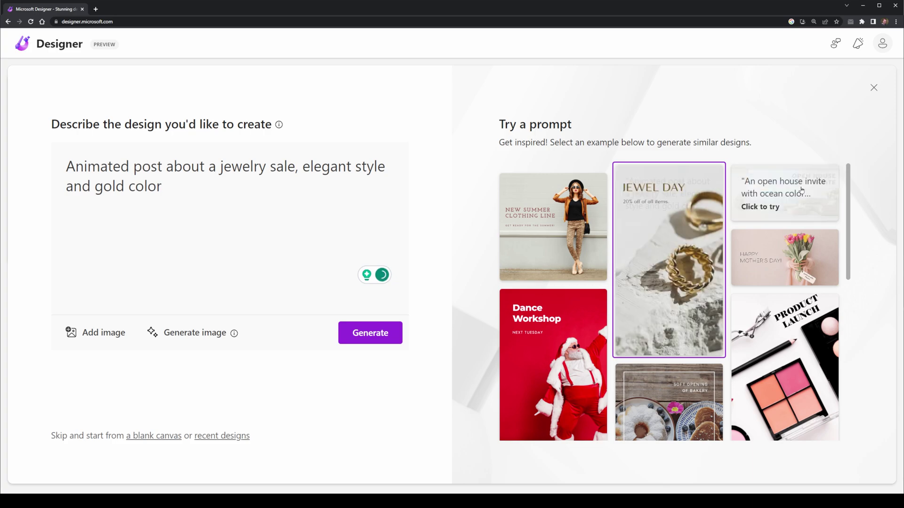
click(783, 202)
click(791, 246)
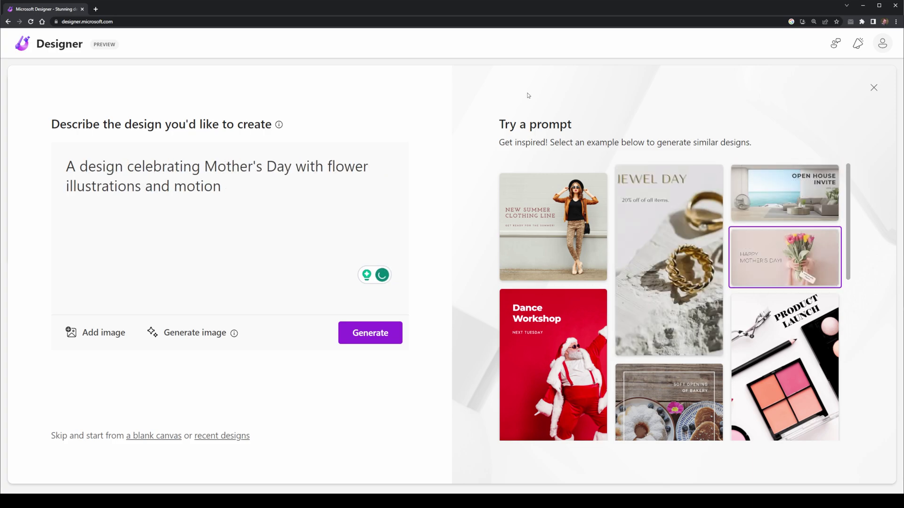
- Clear the prompt text and attach a photo uploaded from the phone
drag(277, 201, 2, 141)
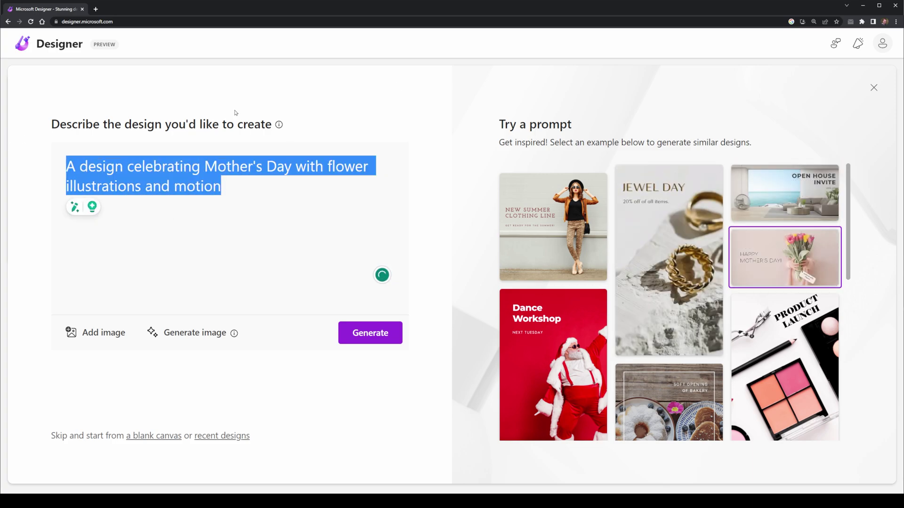
key(BackSpace)
click(86, 341)
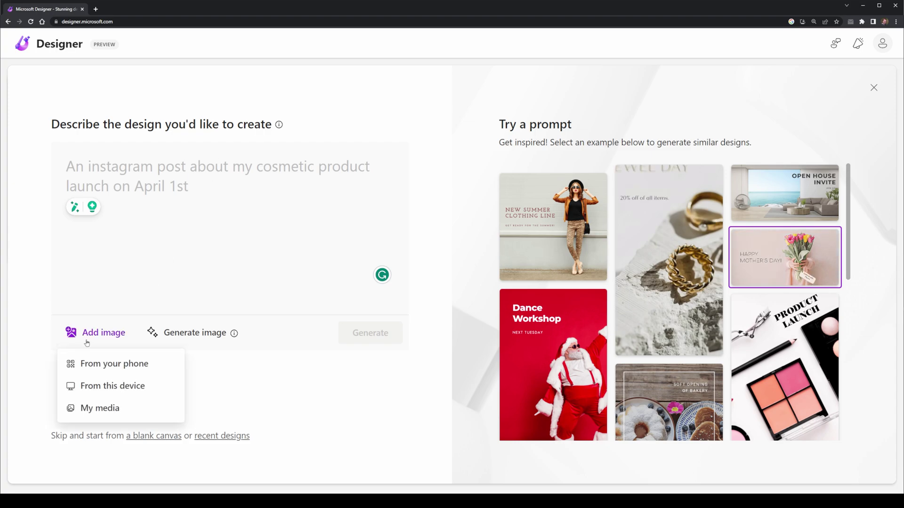
click(147, 373)
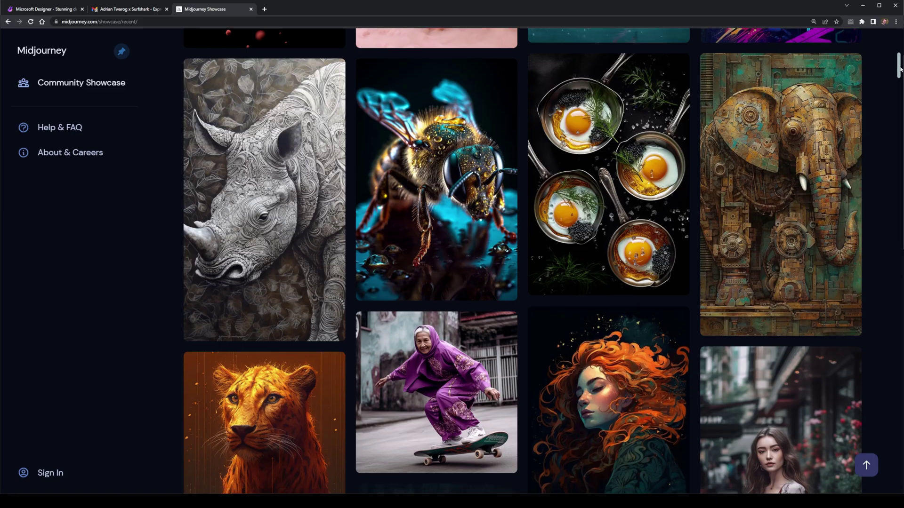
- Scroll down through the Midjourney Community Showcase grid of AI-generated images
scroll(521, 261, down, 2)
scroll(521, 262, down, 3)
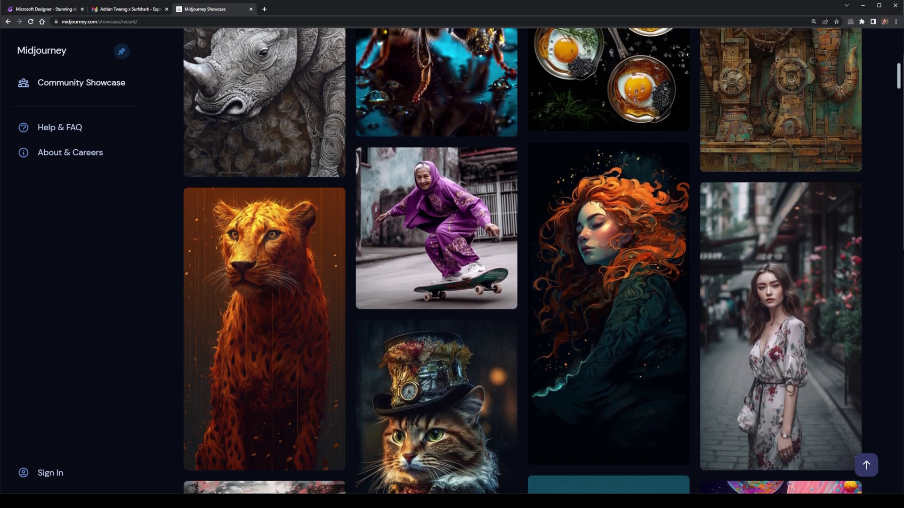
scroll(522, 262, down, 3)
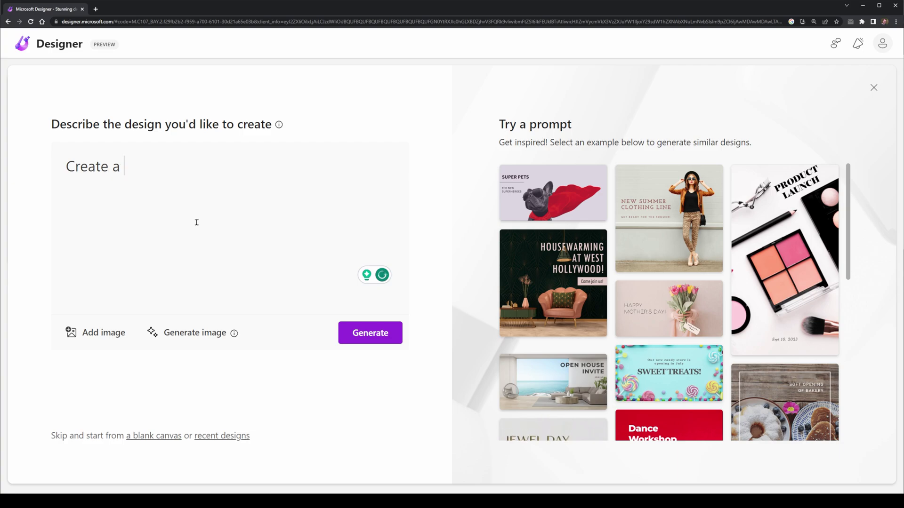
- Prompt for a newsletter sign-up section for a design-theory book site and generate designs twice
text(section for a newsletter where people are recommended to sign up their email address)
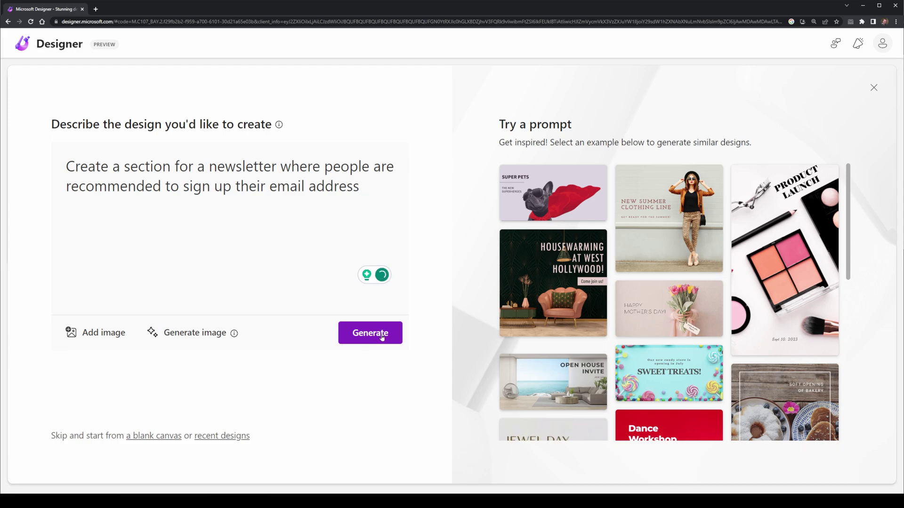
click(370, 333)
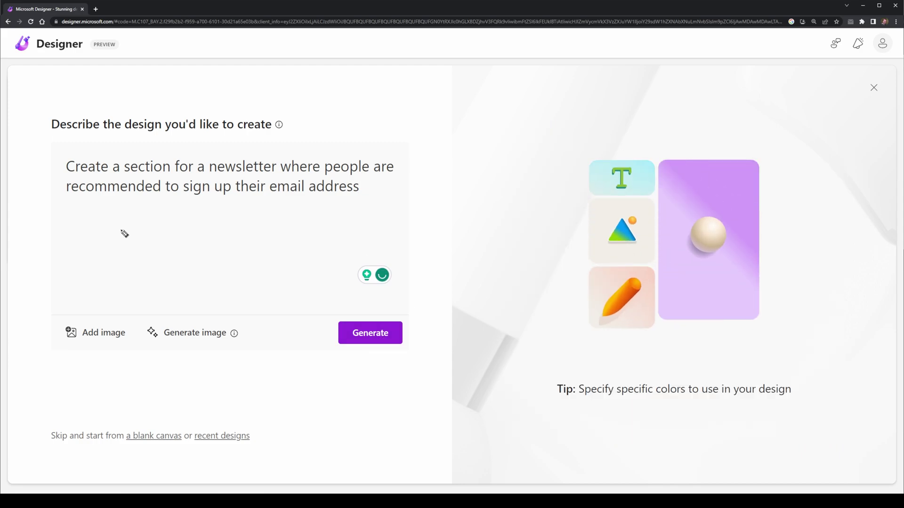
mouse_move(71, 216)
mouse_down()
mouse_move(441, 215)
mouse_move(424, 229)
mouse_up()
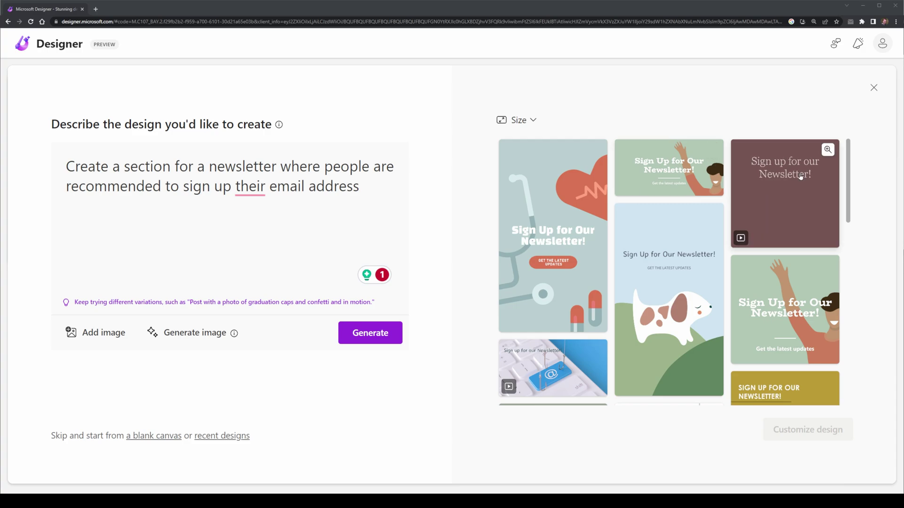
scroll(698, 397, down, 5)
scroll(856, 249, up, 5)
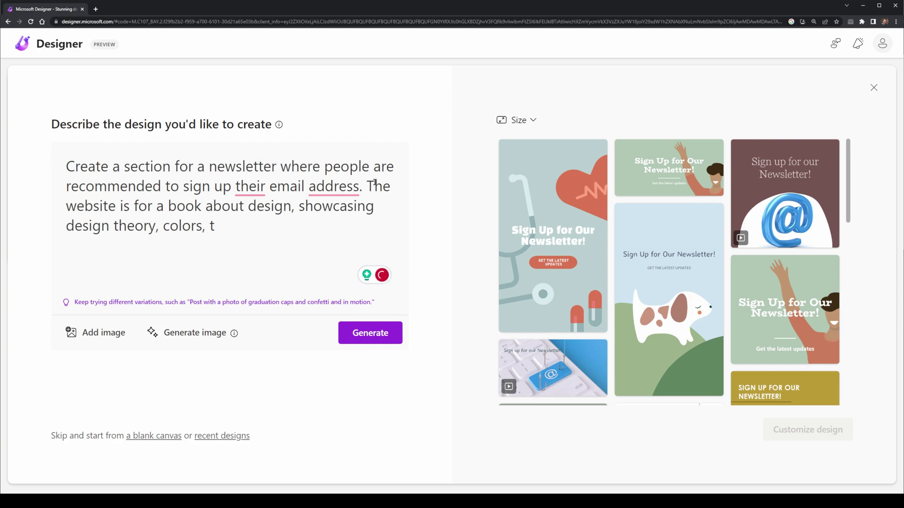
key(Return)
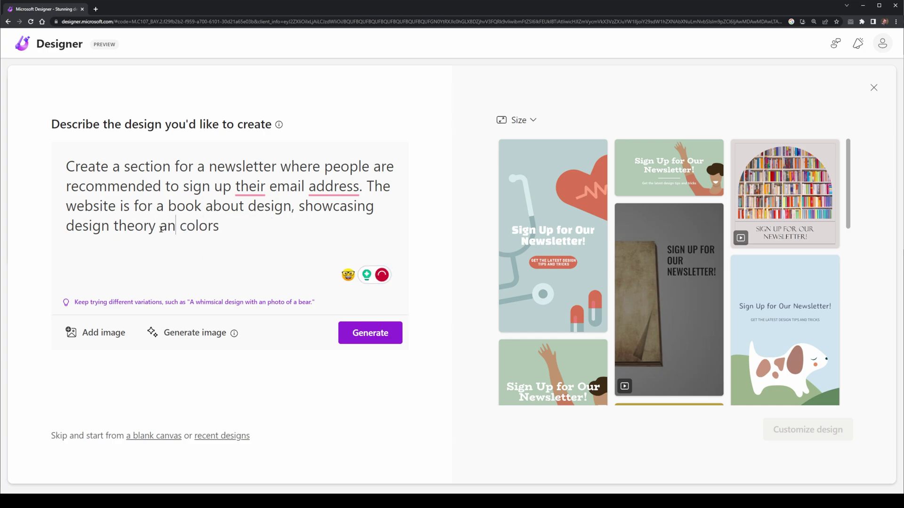
key(Return)
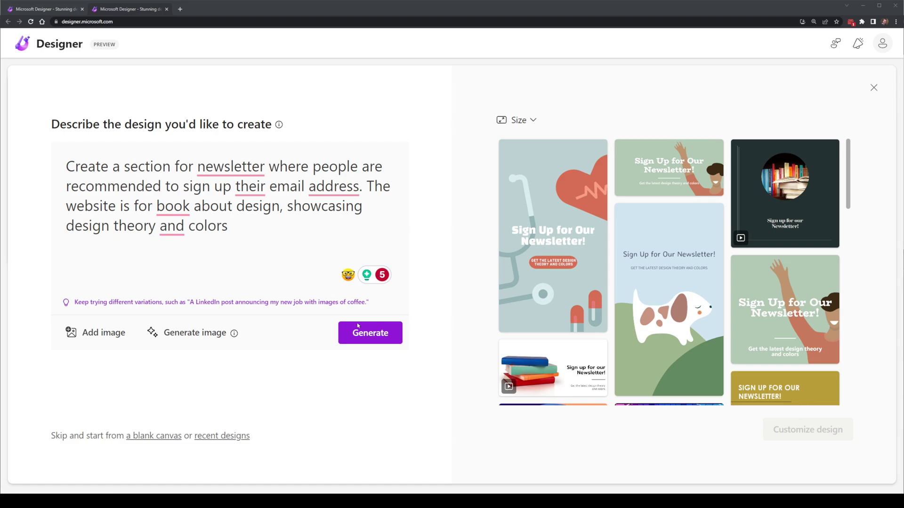
- Regenerate designs from the revised description and browse the results
click(358, 327)
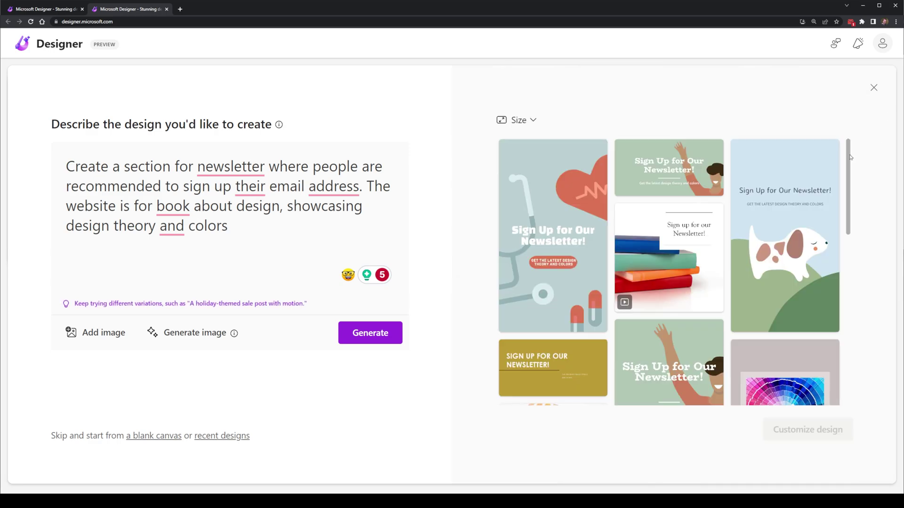
drag(850, 158, 842, 228)
drag(637, 205, 729, 228)
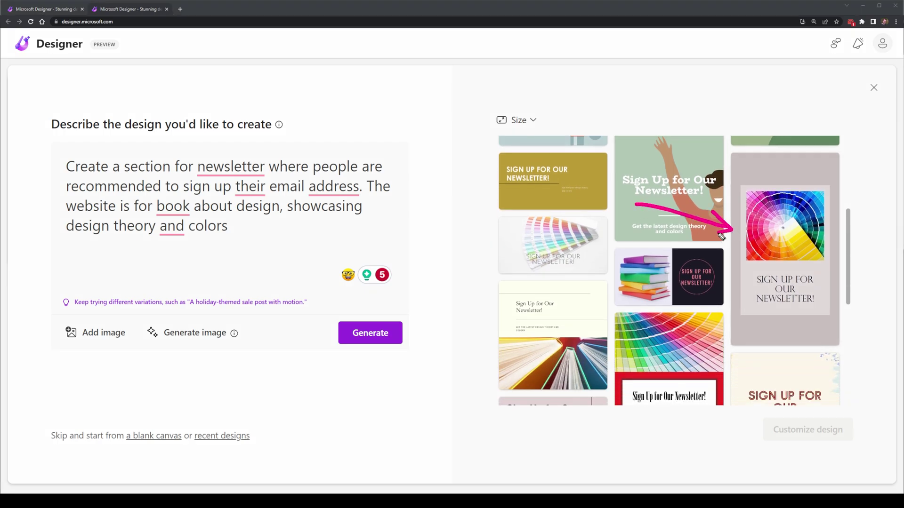
scroll(851, 239, down, 2)
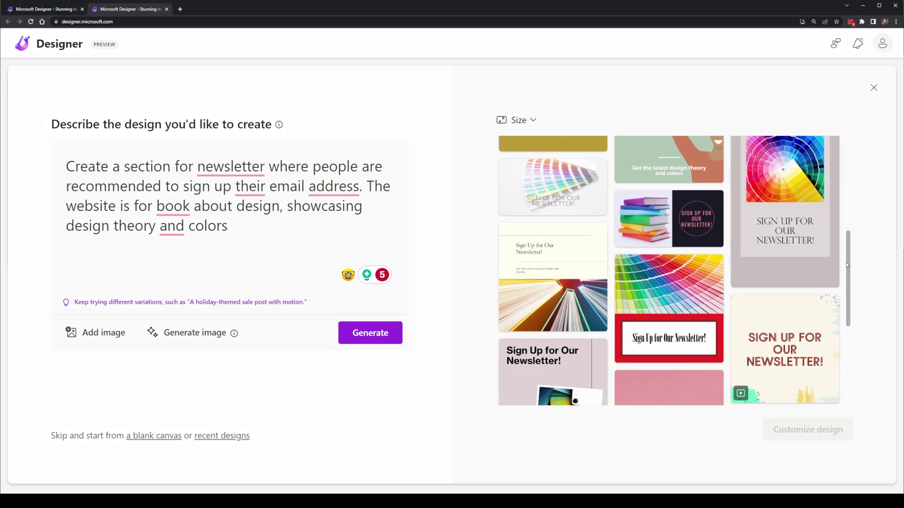
- Pick the dark colour-wheel newsletter design and open it with Customize design
drag(587, 194, 490, 215)
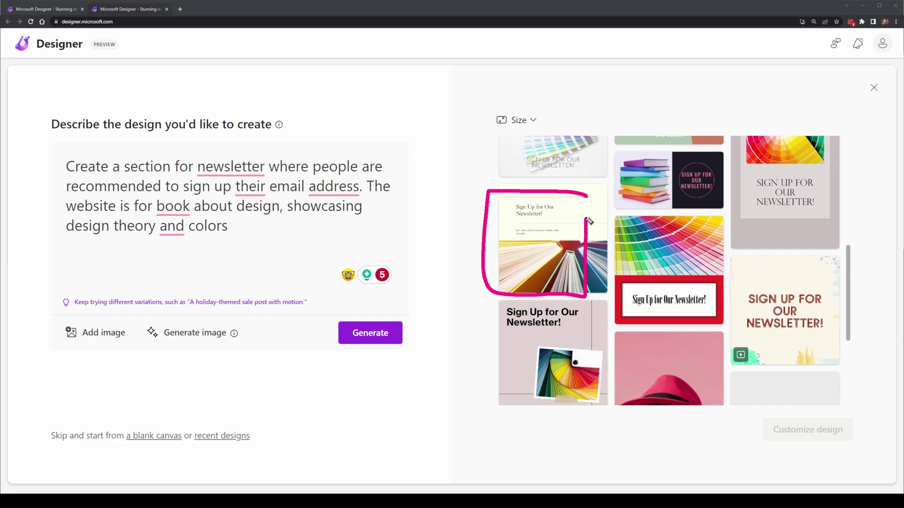
scroll(847, 292, down, 3)
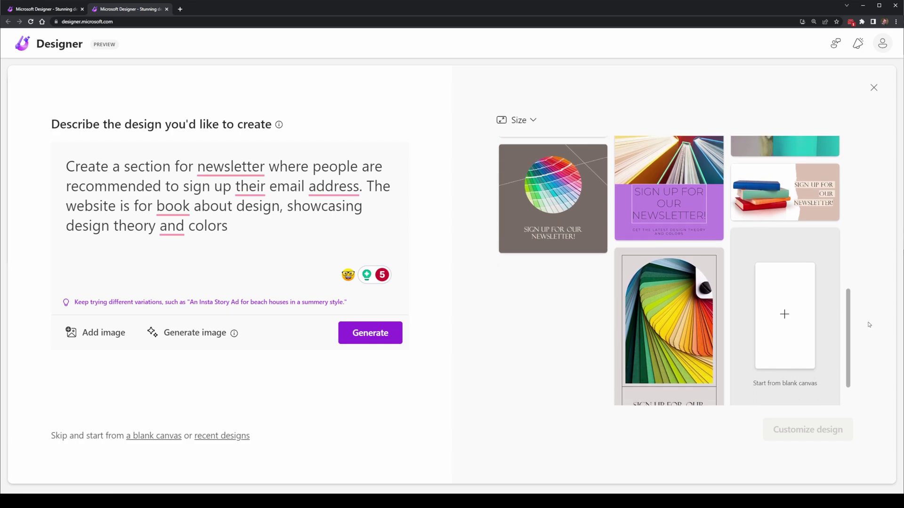
drag(712, 248, 724, 236)
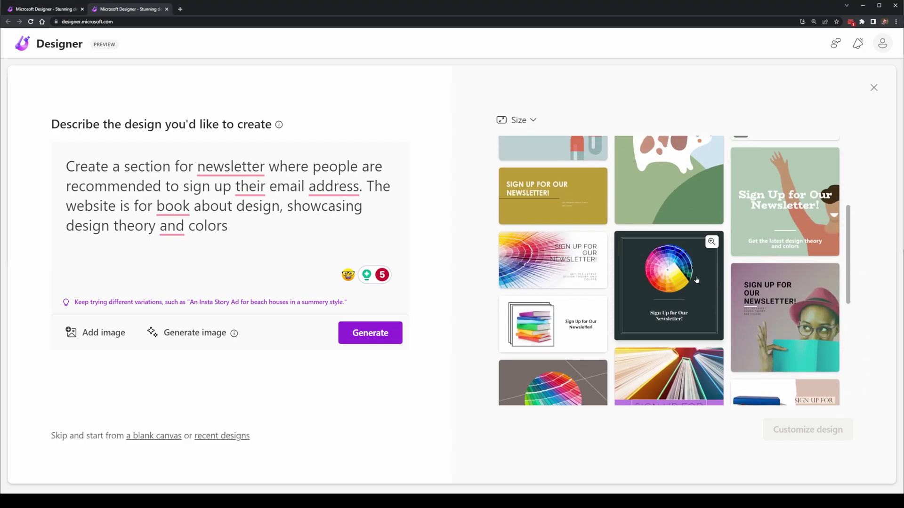
click(677, 283)
click(806, 434)
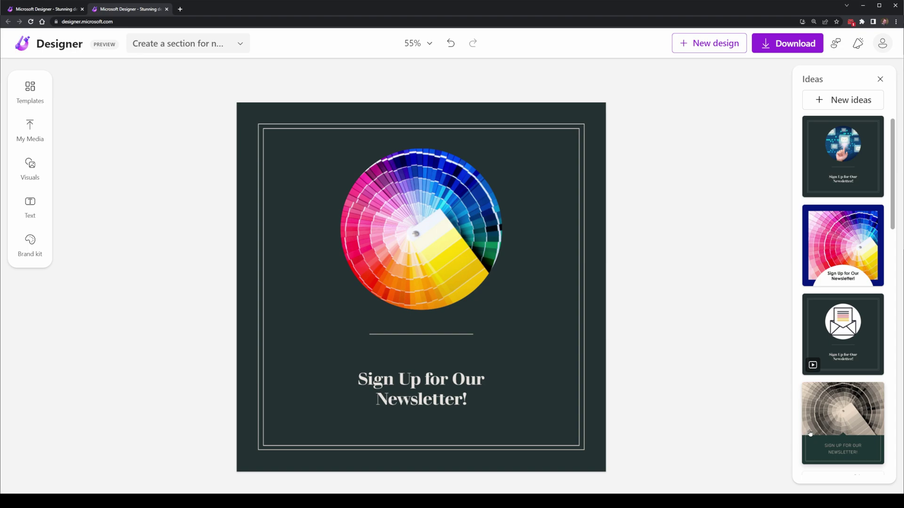
- Preview the envelope and bright colour-wheel ideas, then apply the dark colour-wheel idea
drag(615, 182, 649, 175)
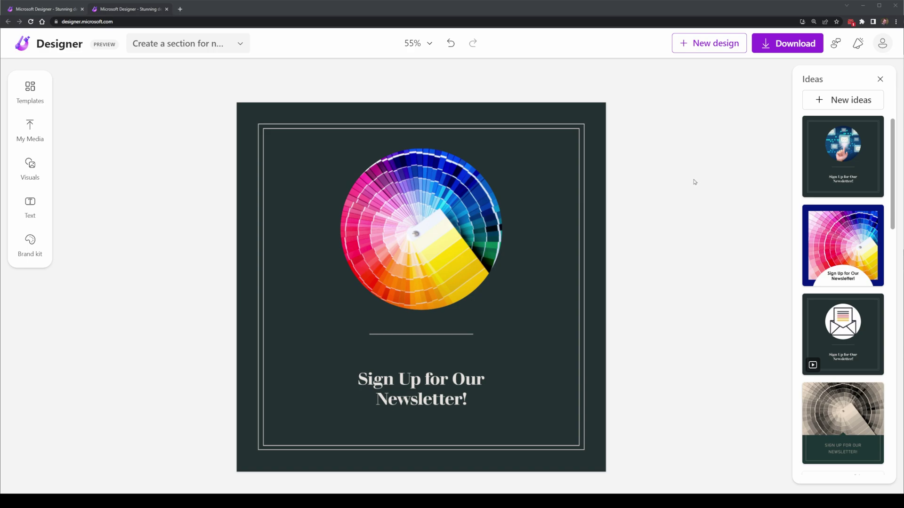
drag(892, 135, 890, 344)
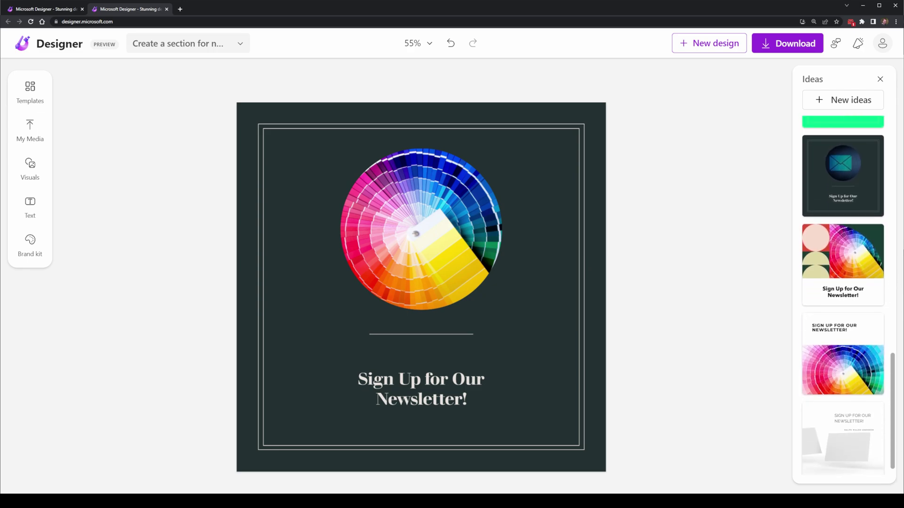
scroll(894, 118, up, 4)
click(856, 318)
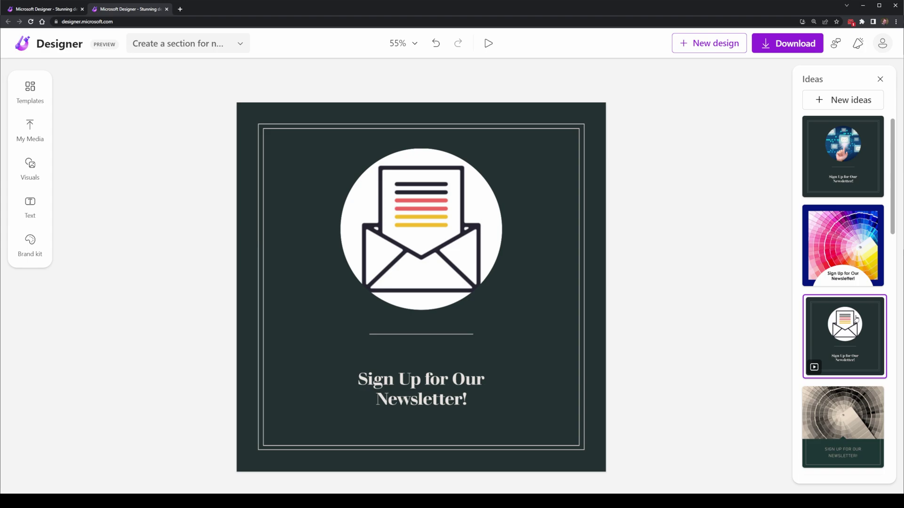
scroll(888, 149, down, 2)
click(862, 160)
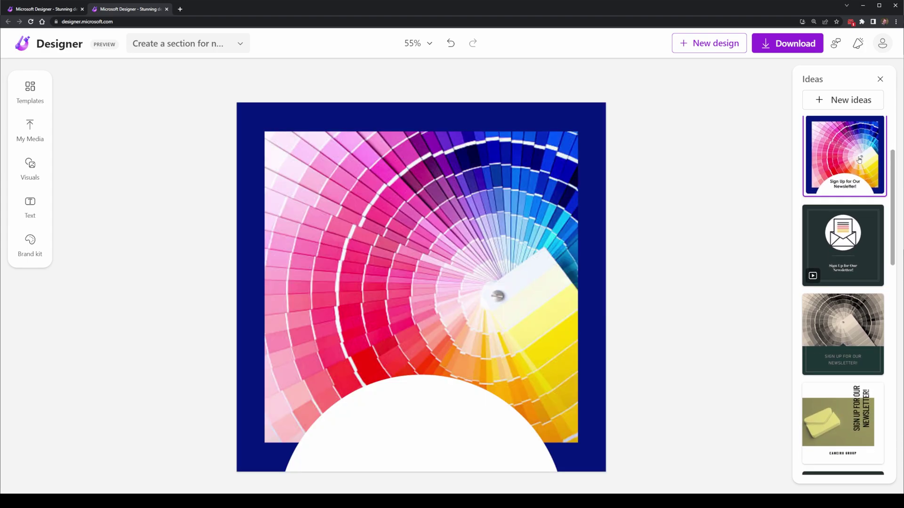
drag(895, 171, 887, 265)
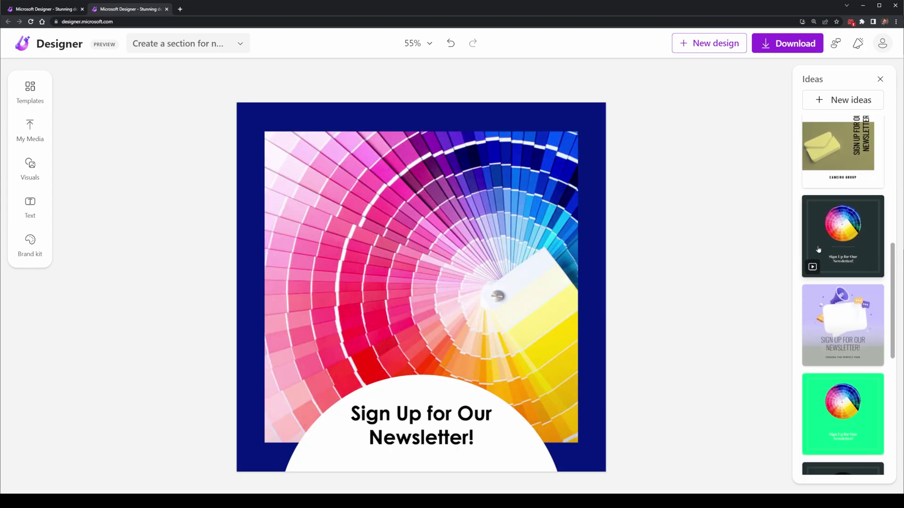
click(838, 240)
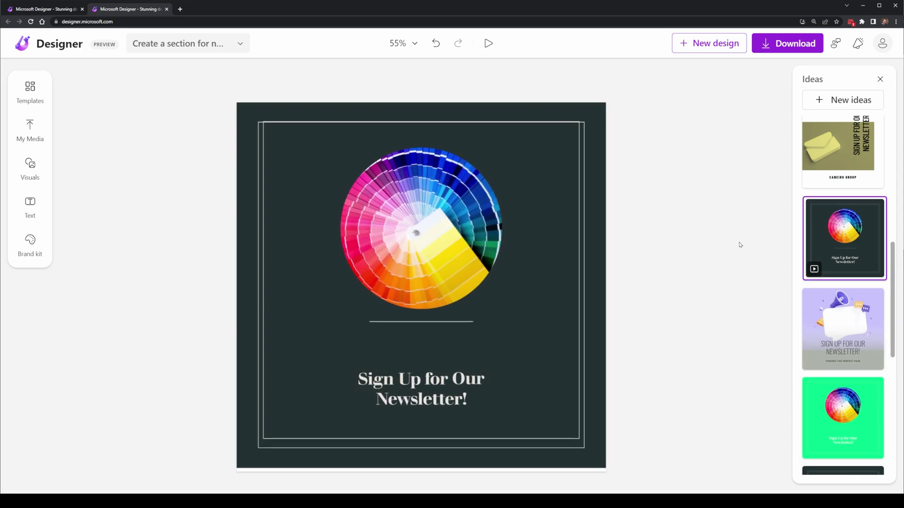
- Close Ideas, nudge the colour-wheel photo down, and enlarge the headline text box
click(881, 80)
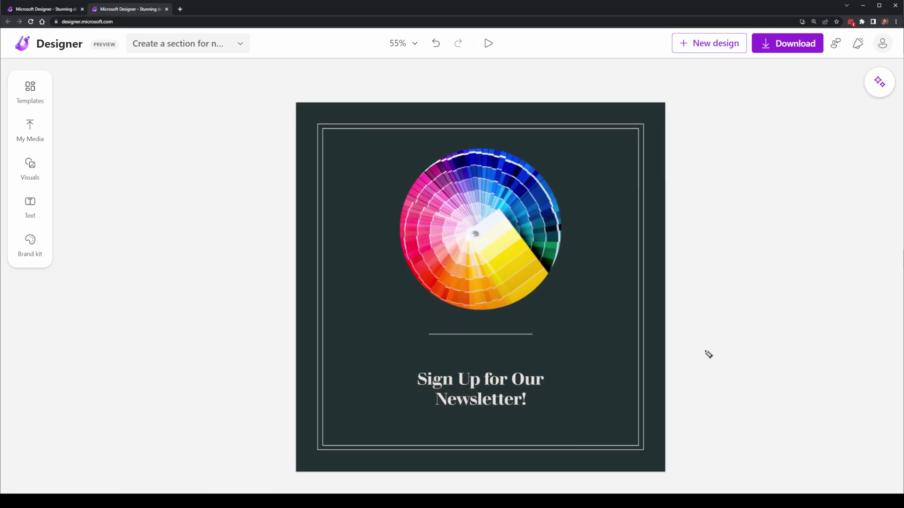
click(506, 225)
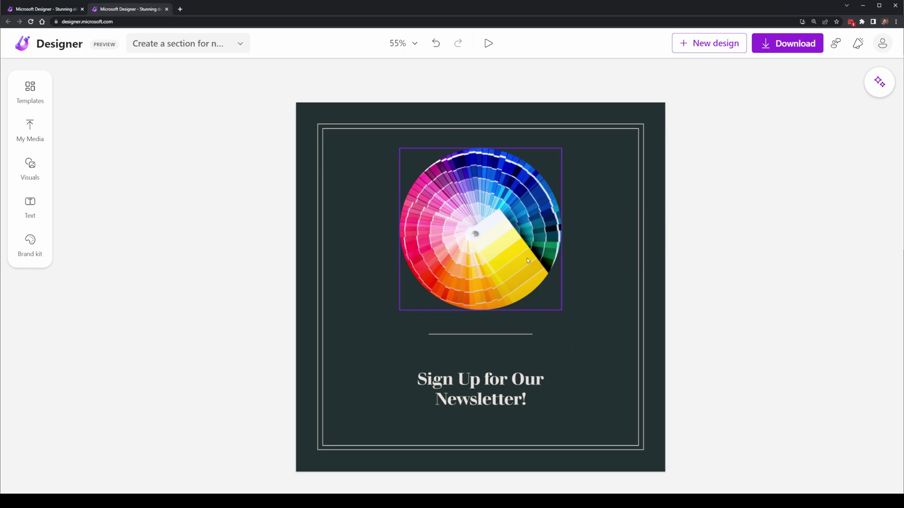
mouse_move(507, 225)
mouse_down()
mouse_move(436, 241)
mouse_move(603, 281)
mouse_move(534, 219)
mouse_move(506, 234)
mouse_up()
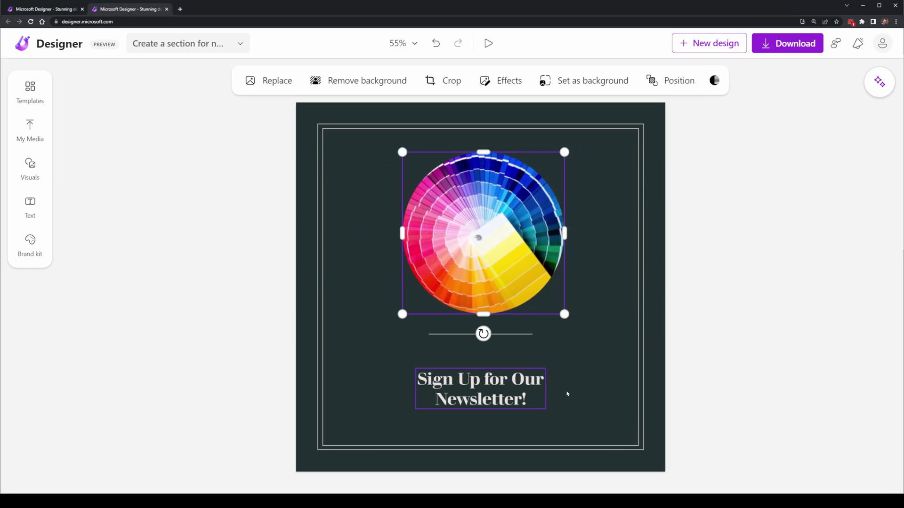
drag(537, 398, 599, 416)
- Change the headline to 'Sign Up to the Newsletter!' and centre it on the page
click(513, 387)
click(508, 375)
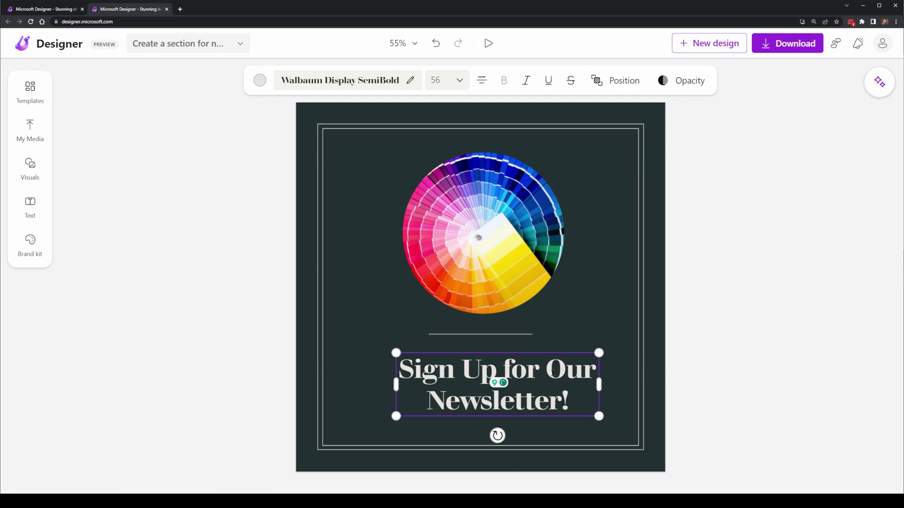
text(t)
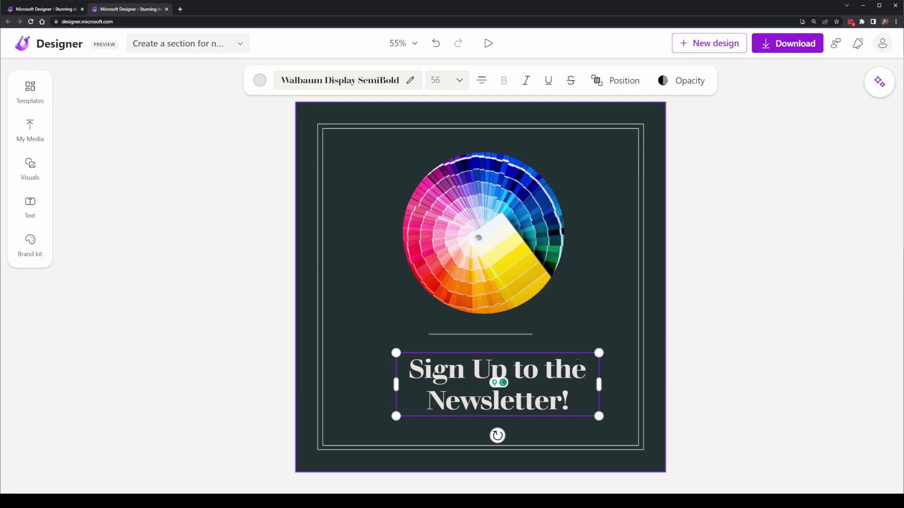
click(631, 406)
drag(546, 375, 529, 374)
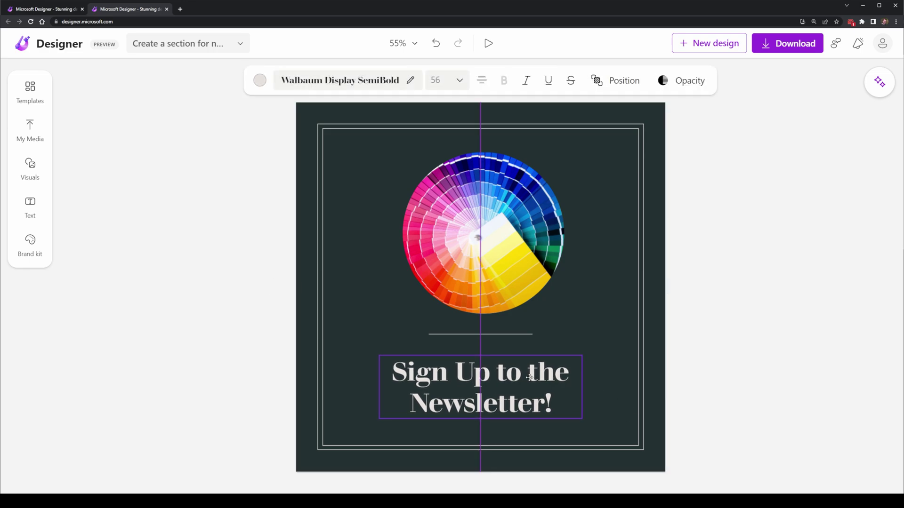
- Try widening the background and moving the border frame, undoing both
click(621, 327)
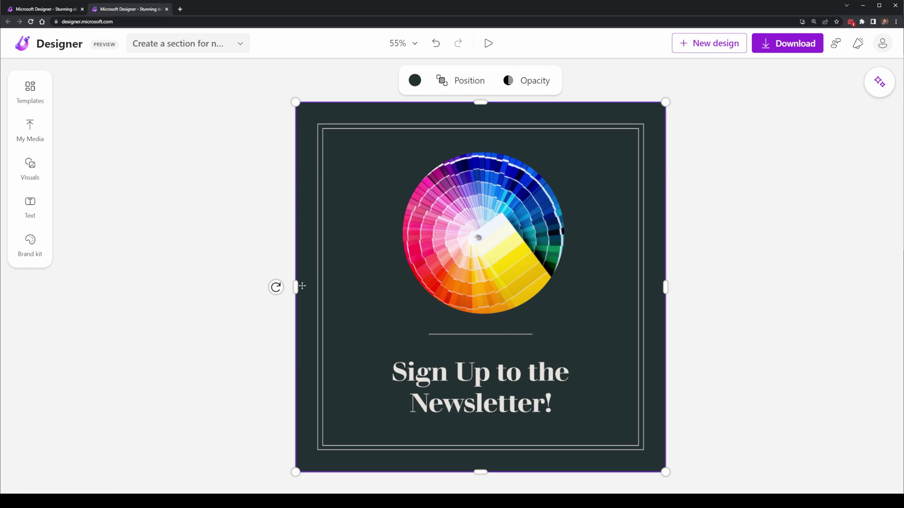
drag(297, 286, 216, 294)
key(ctrl+z)
drag(323, 254, 420, 273)
key(ctrl+z)
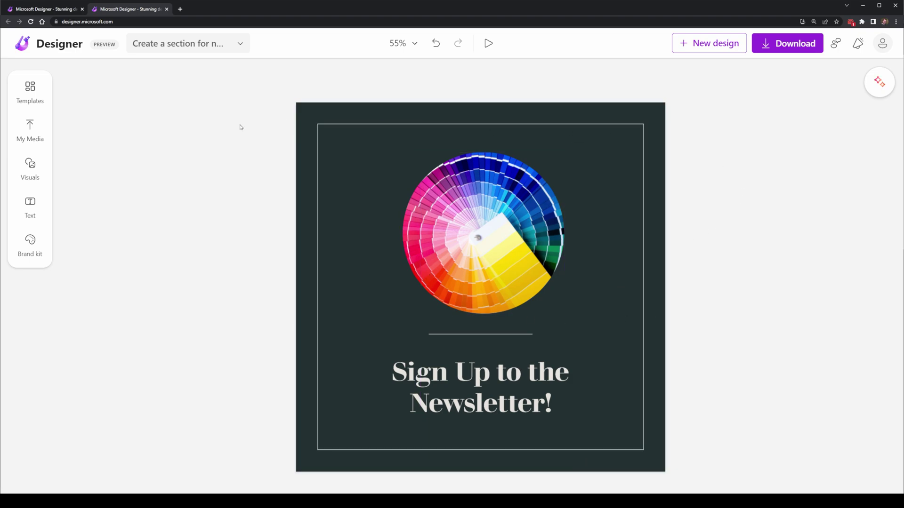
- Try several resizes of the colour-wheel photo, settling on 389×389
click(403, 231)
drag(402, 152, 377, 127)
key(ctrl+z)
drag(399, 233, 340, 233)
key(ctrl+z)
drag(402, 233, 435, 232)
key(ctrl+z)
mouse_move(402, 152)
mouse_down()
mouse_move(431, 181)
mouse_move(387, 137)
mouse_move(395, 146)
mouse_up()
- Remove the photo's background, restore the original, and browse its effects and filters
click(338, 84)
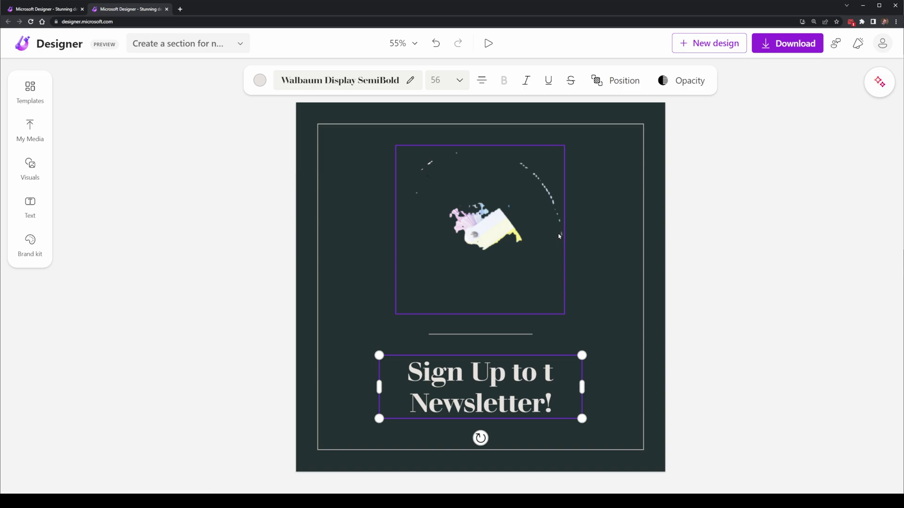
click(446, 204)
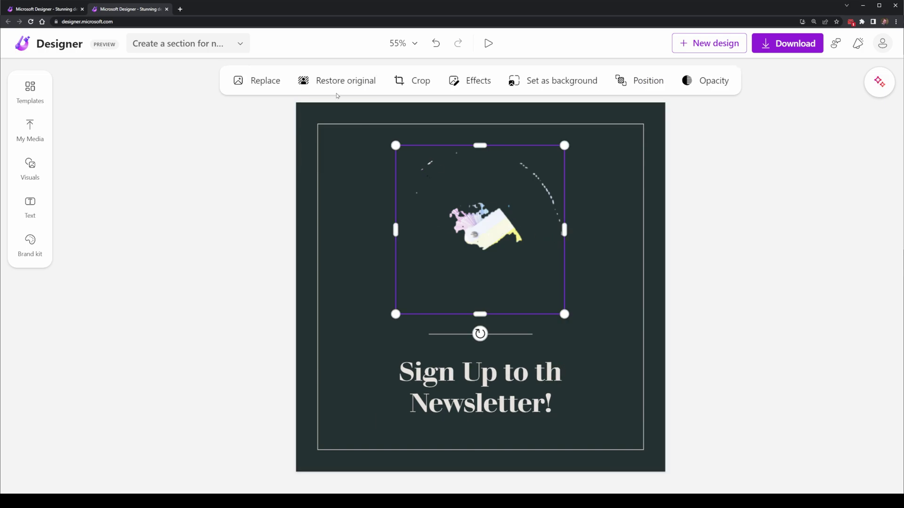
click(337, 85)
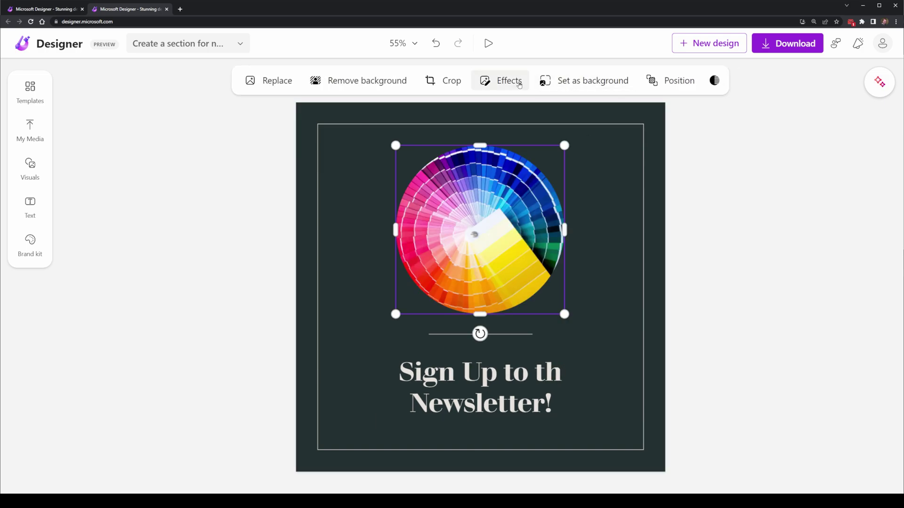
click(519, 85)
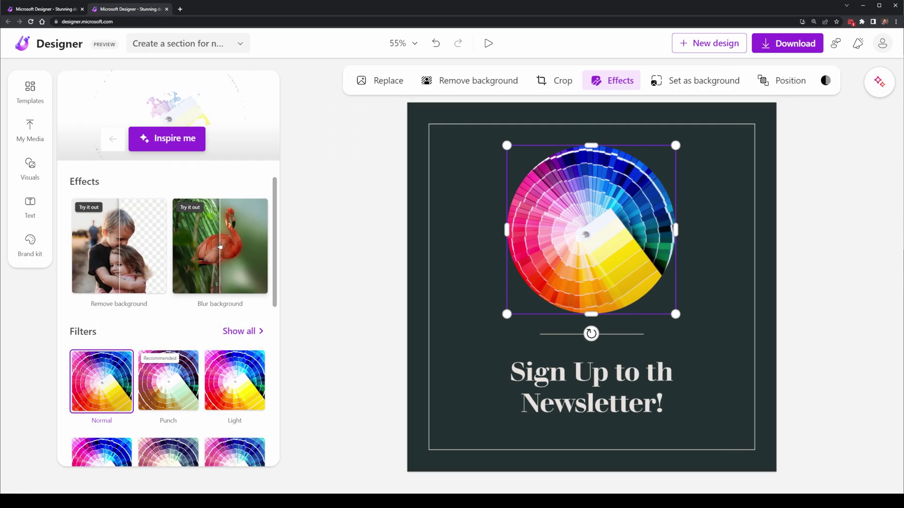
scroll(152, 273, down, 5)
scroll(152, 275, down, 2)
scroll(152, 275, up, 8)
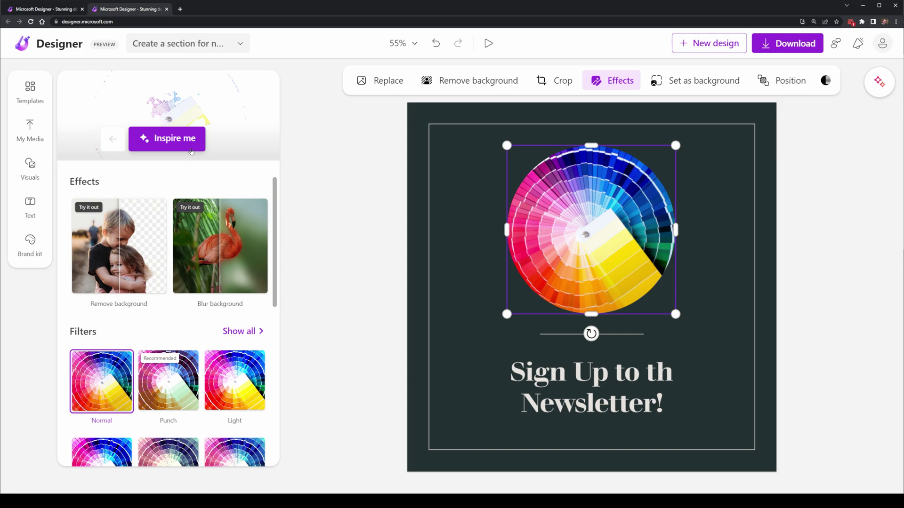
- Deselect the photo, open Templates, and scroll down to the holiday and travel templates
click(344, 188)
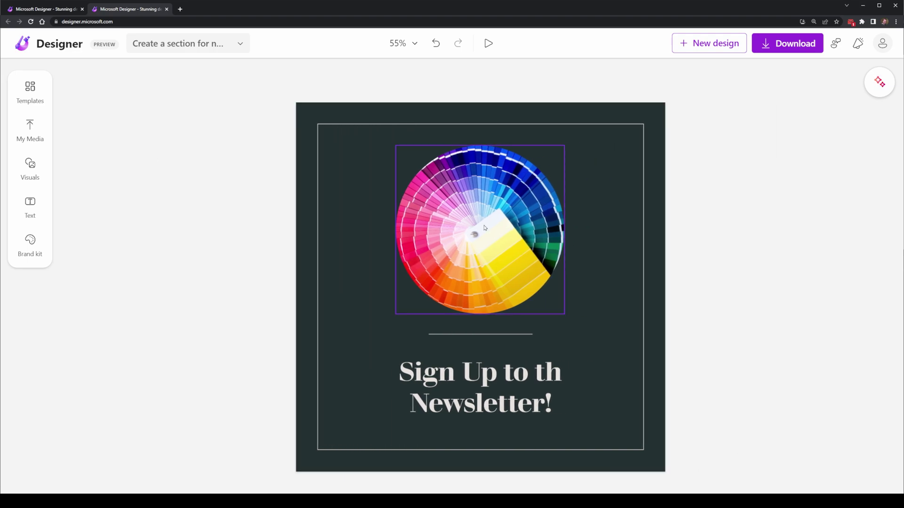
click(28, 94)
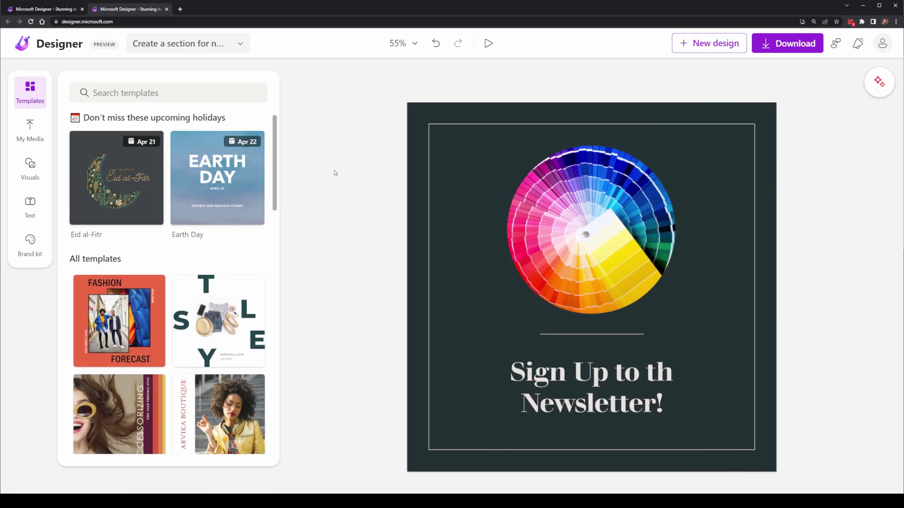
drag(288, 245, 426, 251)
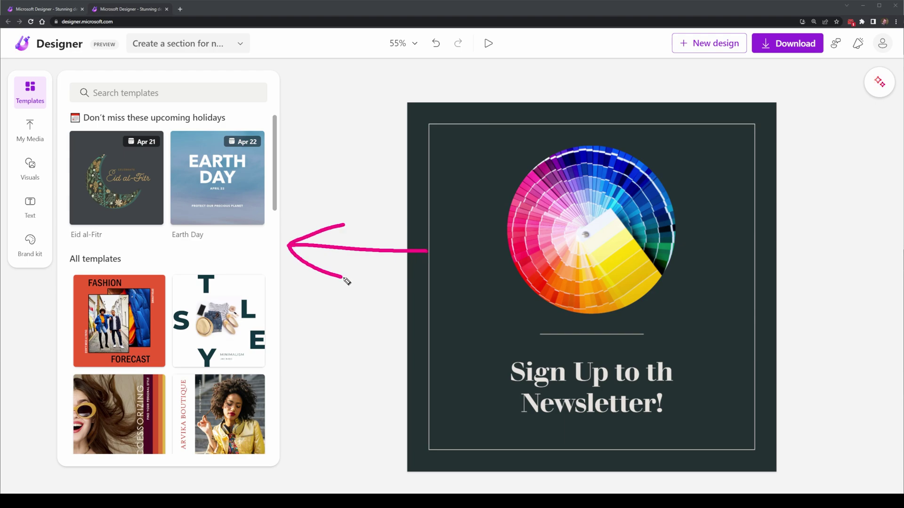
key(Escape)
drag(276, 167, 289, 275)
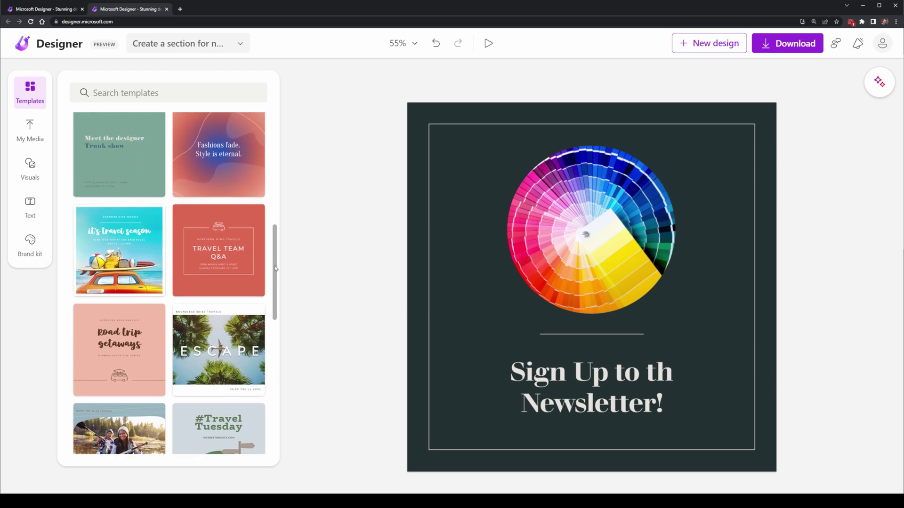
- Swap the colour-wheel photo for an e-mail illustration enlarged to 363×363 and centred
click(32, 168)
scroll(168, 238, down, 2)
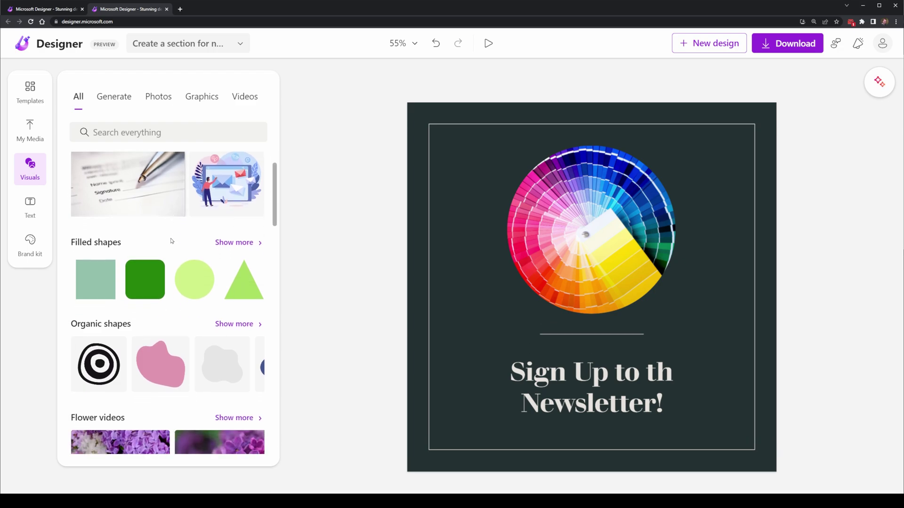
scroll(226, 236, up, 2)
drag(229, 236, 565, 177)
click(566, 270)
key(Delete)
drag(582, 225, 676, 314)
drag(659, 242, 668, 245)
- Cycle Inspire me palettes on the background until it turns muted teal
click(715, 246)
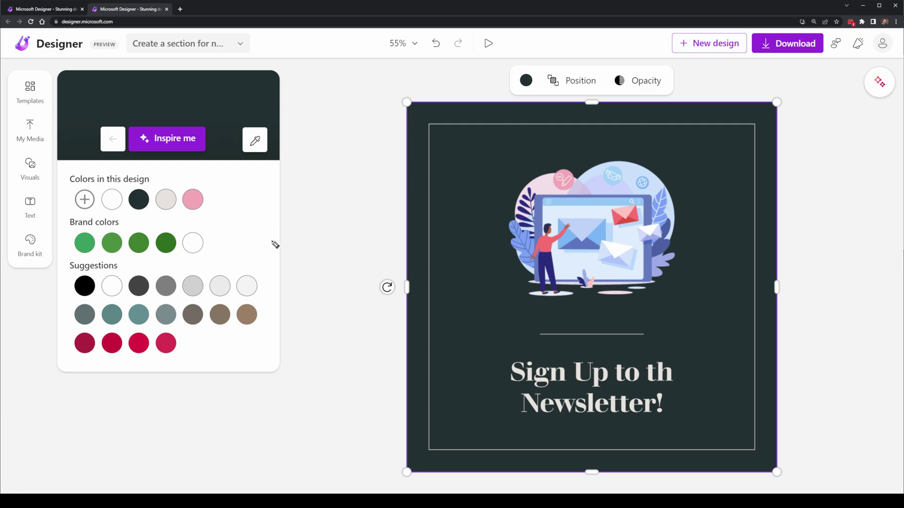
drag(219, 240, 357, 234)
key(Escape)
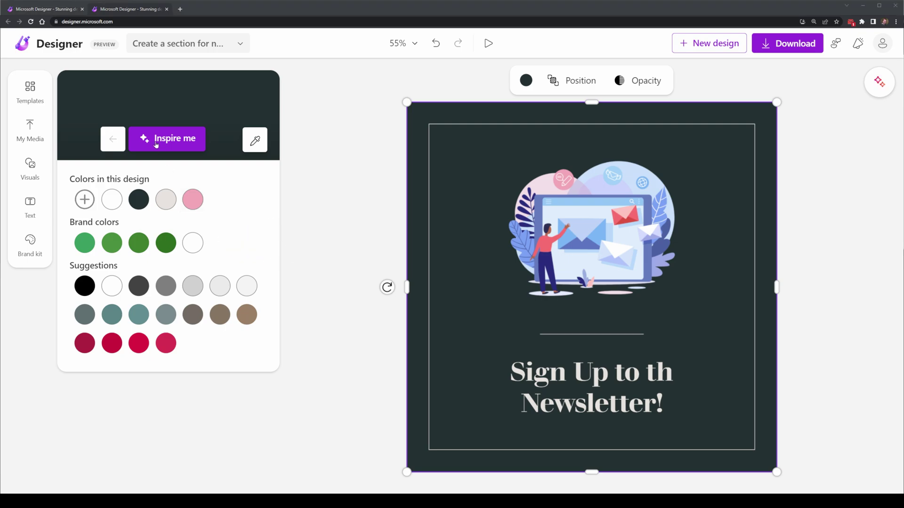
click(157, 140)
click(156, 139)
click(156, 139)
- Search Visuals for 'newsletter' and place the teal torn-paper banner, enlarged, over the heading area
click(367, 179)
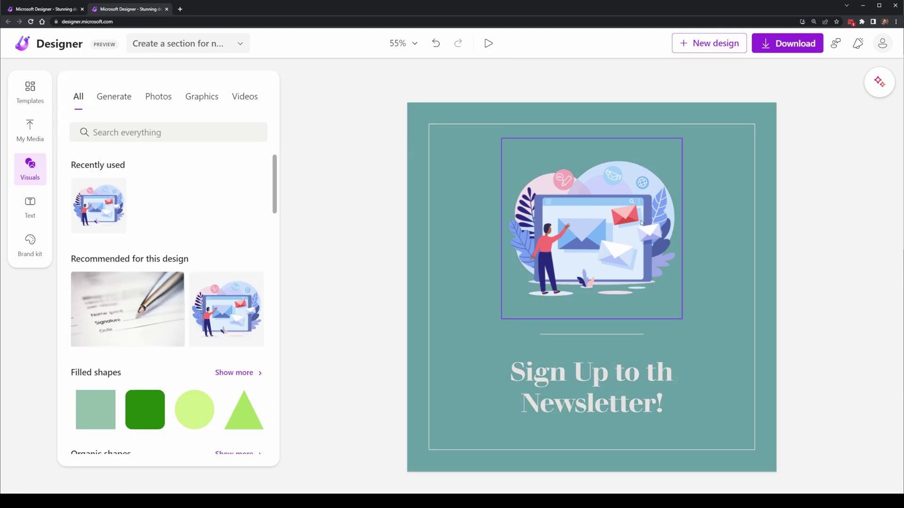
scroll(273, 217, down, 3)
drag(284, 217, 285, 178)
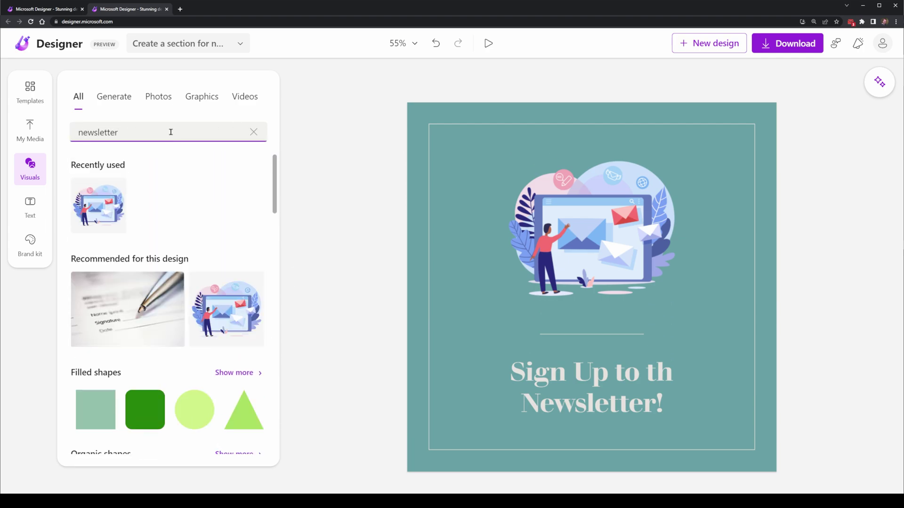
key(Return)
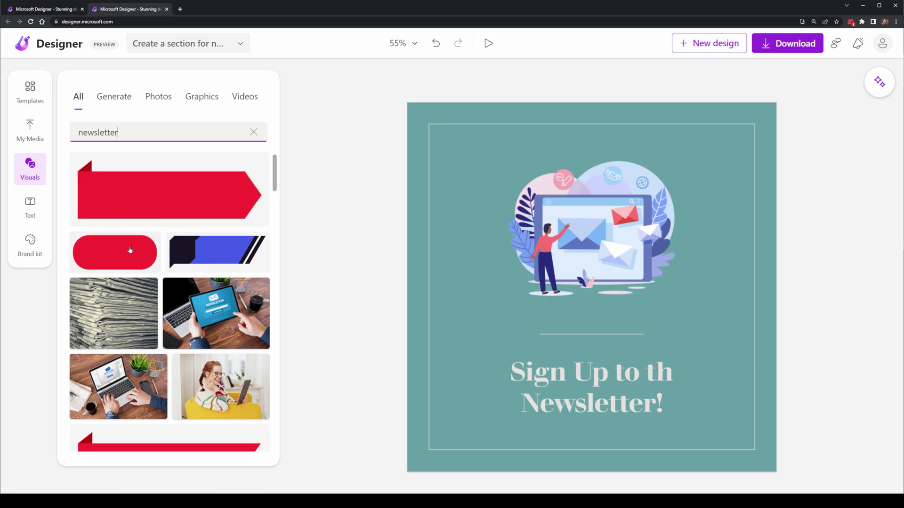
scroll(117, 285, down, 3)
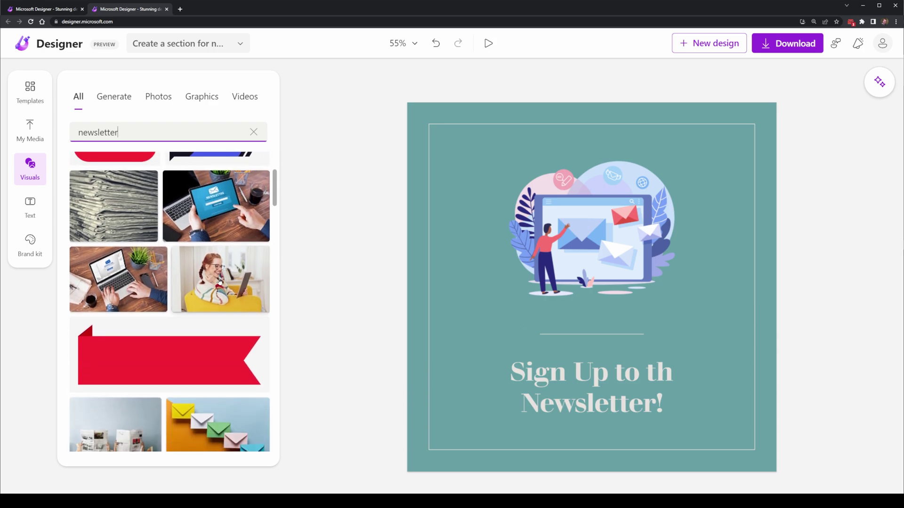
scroll(117, 284, down, 5)
scroll(235, 319, down, 4)
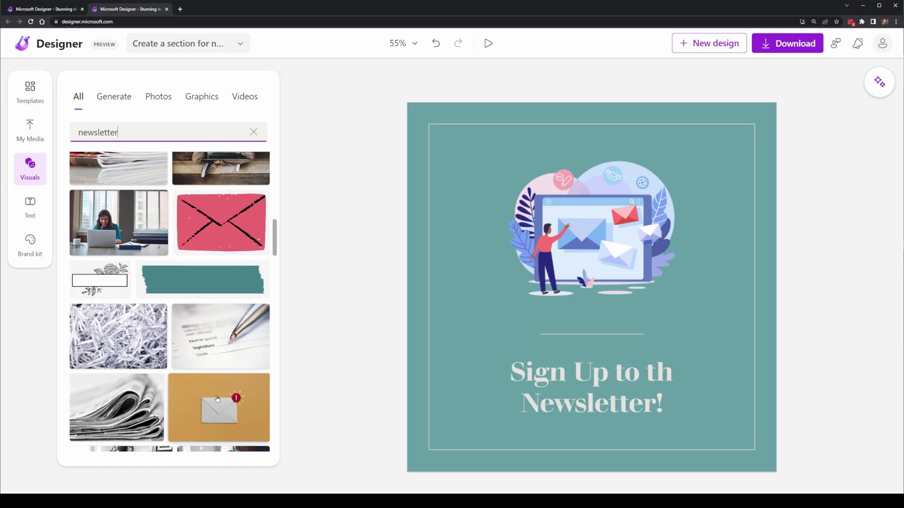
scroll(220, 393, down, 4)
scroll(223, 263, up, 2)
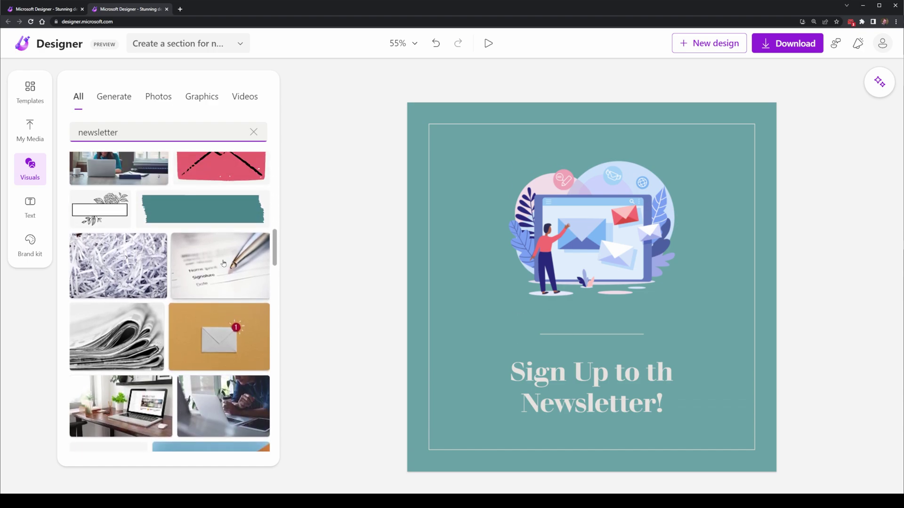
drag(204, 213, 784, 450)
drag(647, 404, 624, 389)
- Send the banner backward three times so it sits behind the heading text
right_click(626, 389)
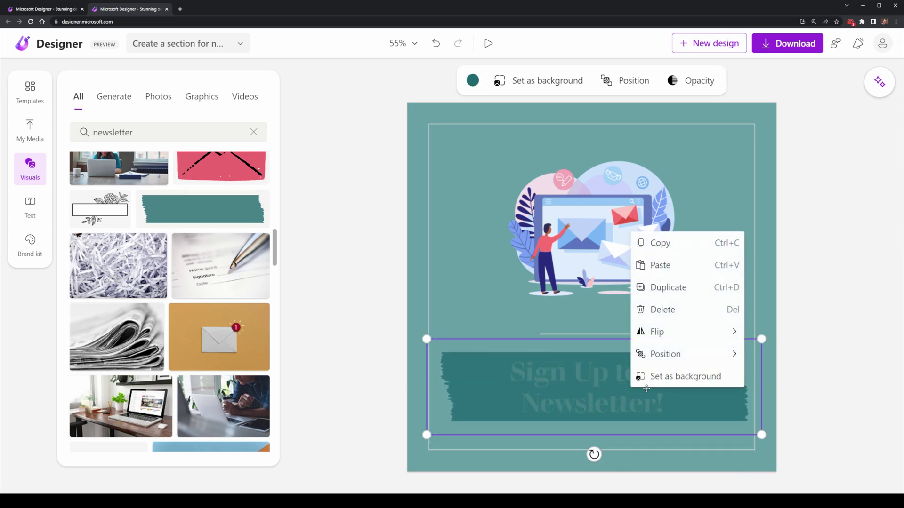
mouse_move(683, 356)
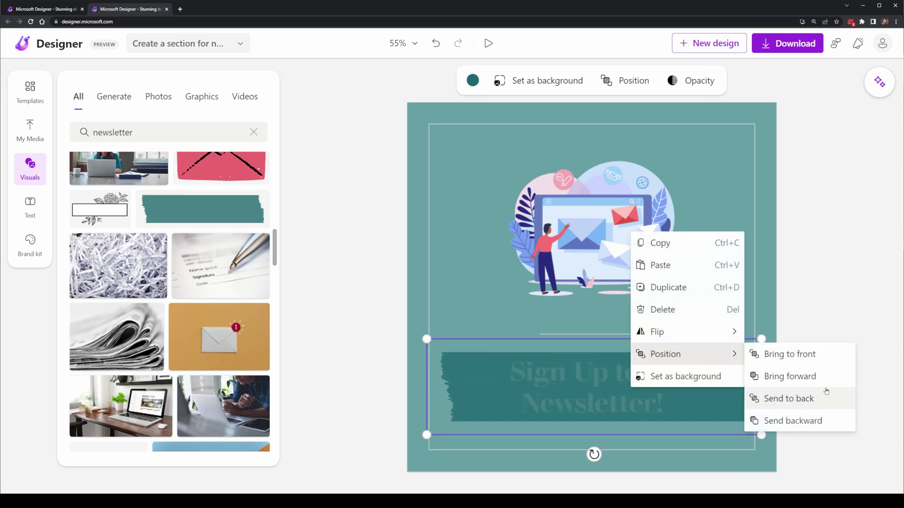
click(821, 419)
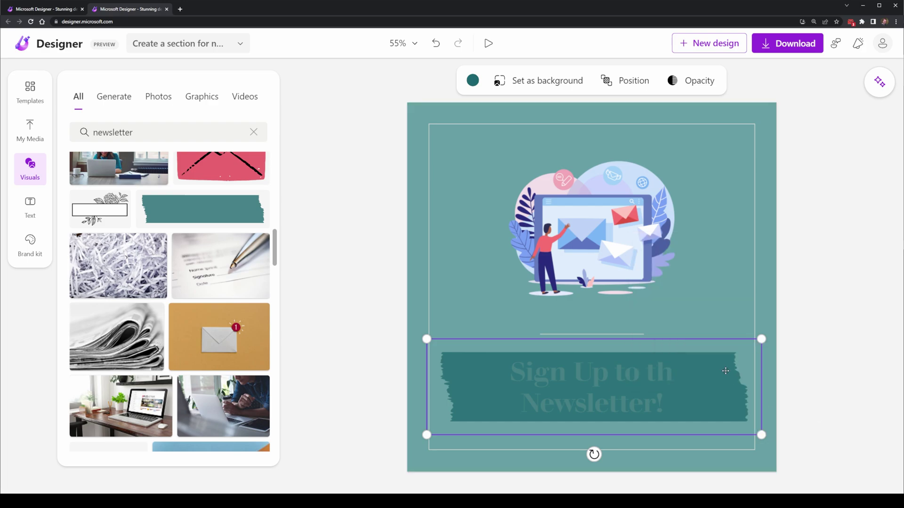
right_click(724, 372)
mouse_move(782, 338)
click(690, 402)
right_click(708, 384)
mouse_move(760, 360)
click(659, 415)
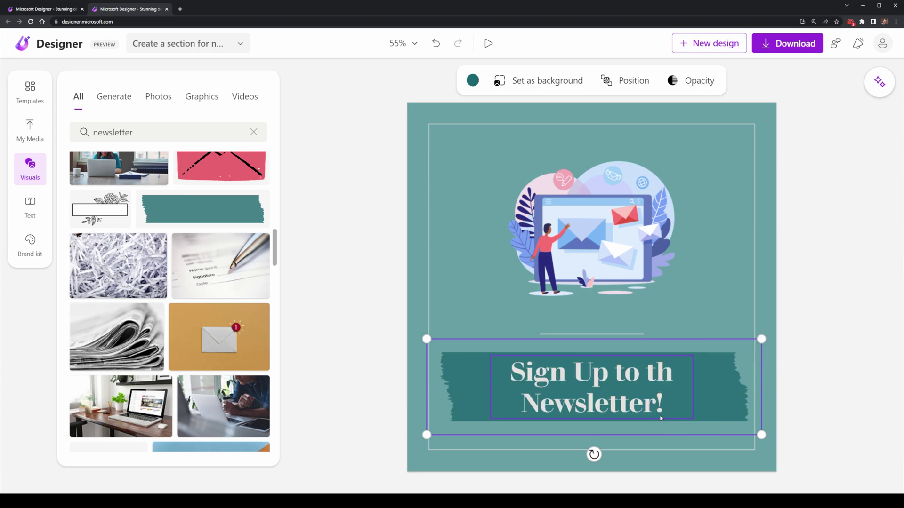
click(813, 306)
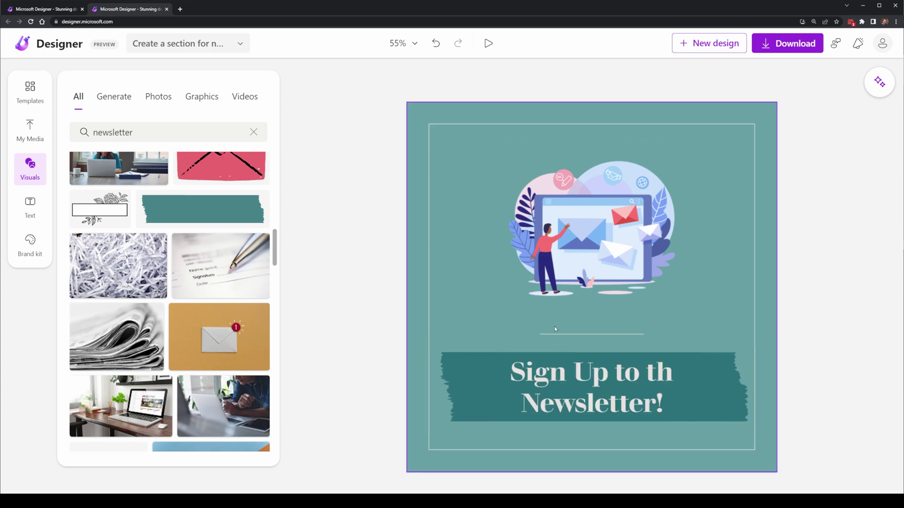
- Clear the newsletter image search and drag a trial subheading above the banner
click(253, 133)
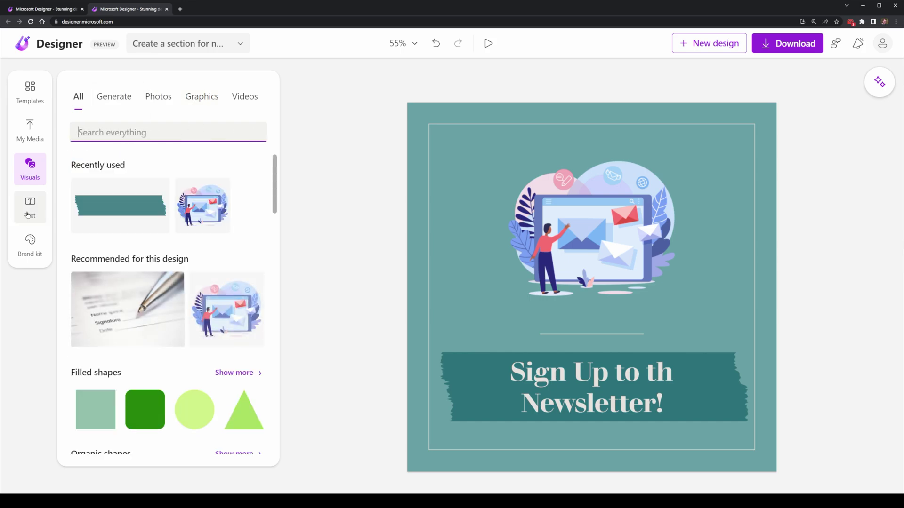
click(28, 209)
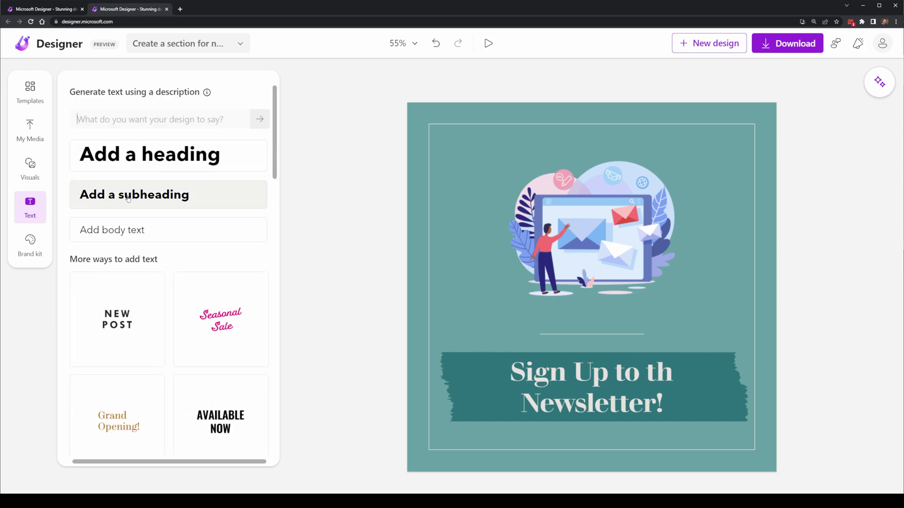
drag(128, 198, 491, 329)
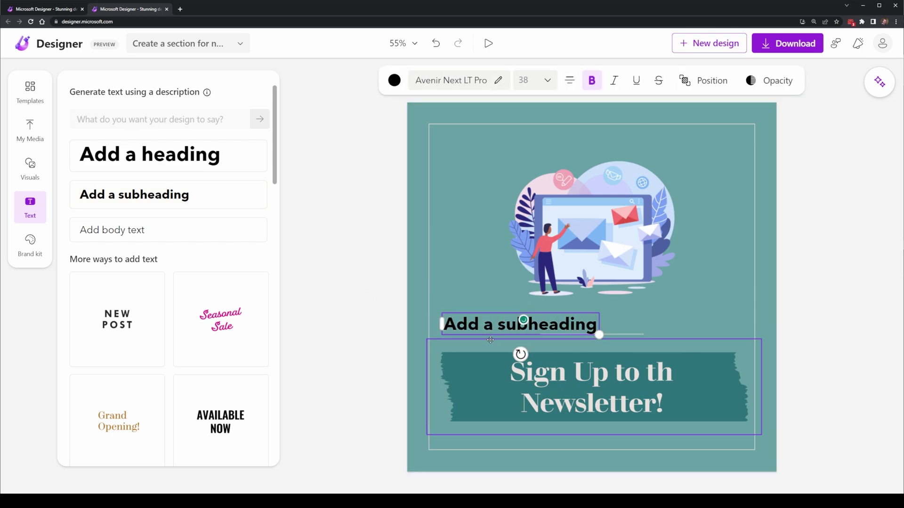
click(588, 326)
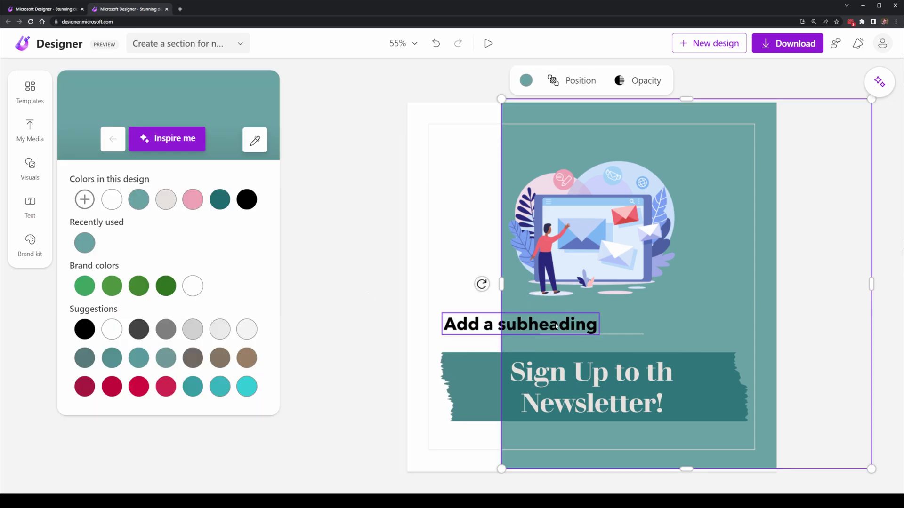
- Undo the accidental background shift and delete the trial subheading
key(ctrl+z)
click(468, 325)
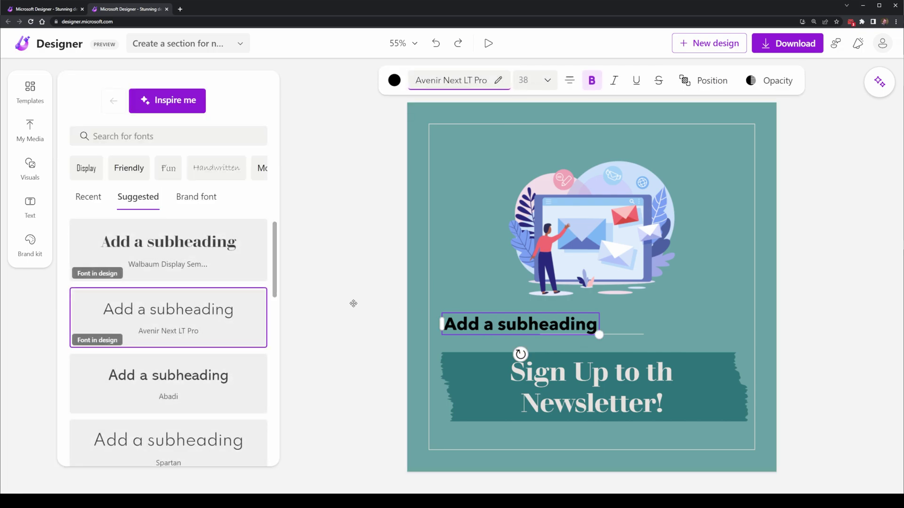
key(Delete)
scroll(185, 189, down, 6)
drag(286, 211, 288, 312)
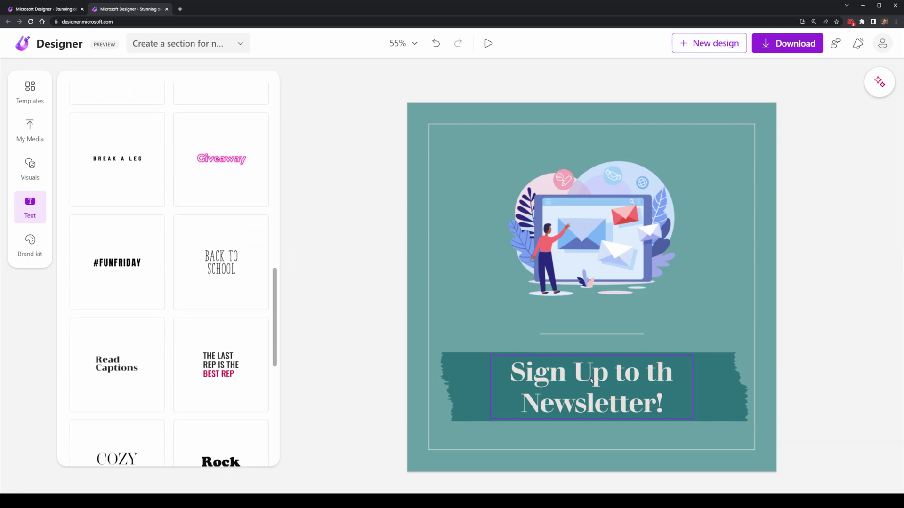
- Try Sevillana, Bentham, Blinker and Libre Bodoni fonts on the newsletter heading
click(551, 360)
click(217, 300)
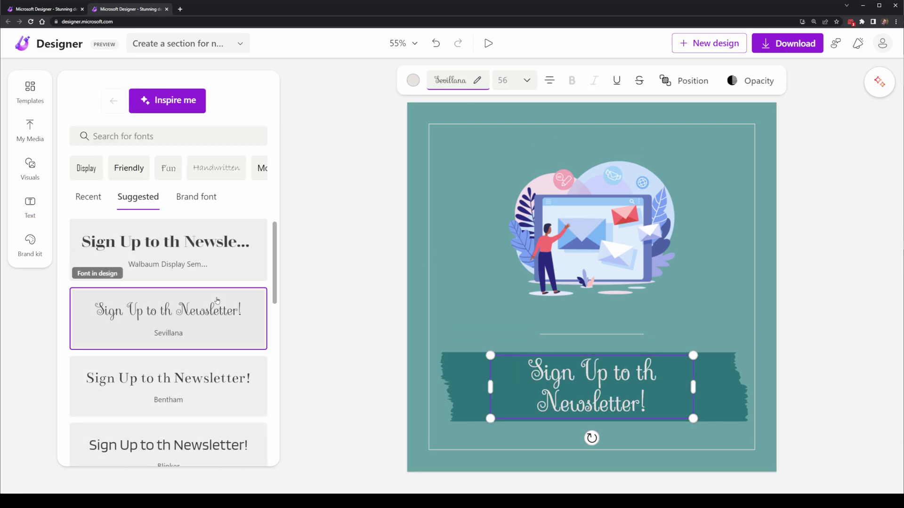
click(226, 390)
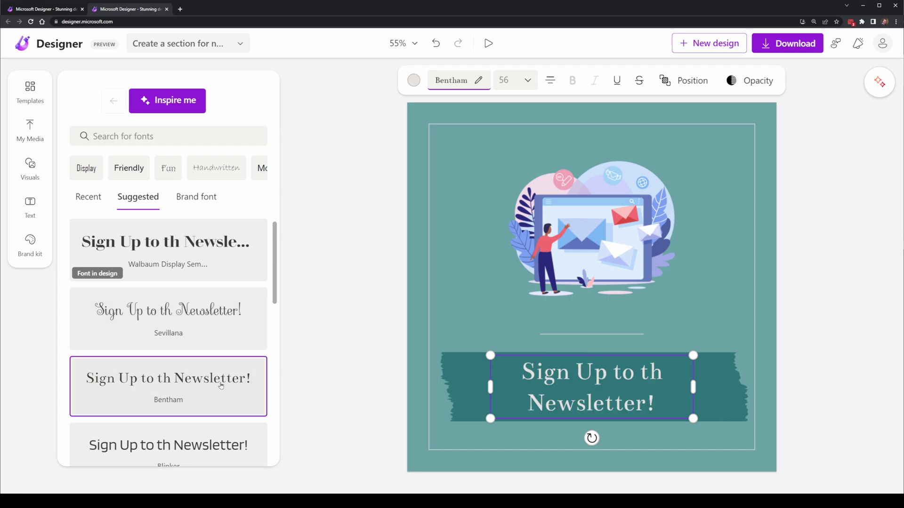
scroll(222, 386, down, 2)
click(205, 372)
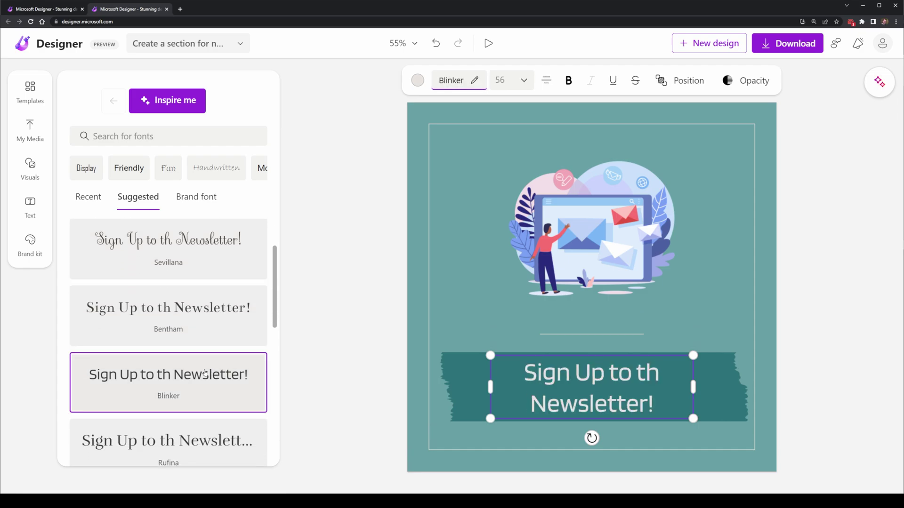
click(183, 233)
click(134, 137)
text(fun)
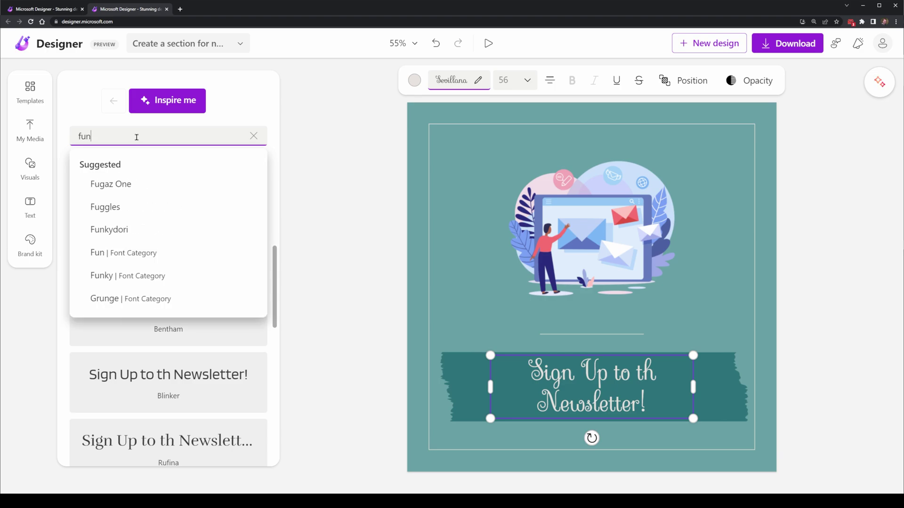
click(176, 110)
click(172, 107)
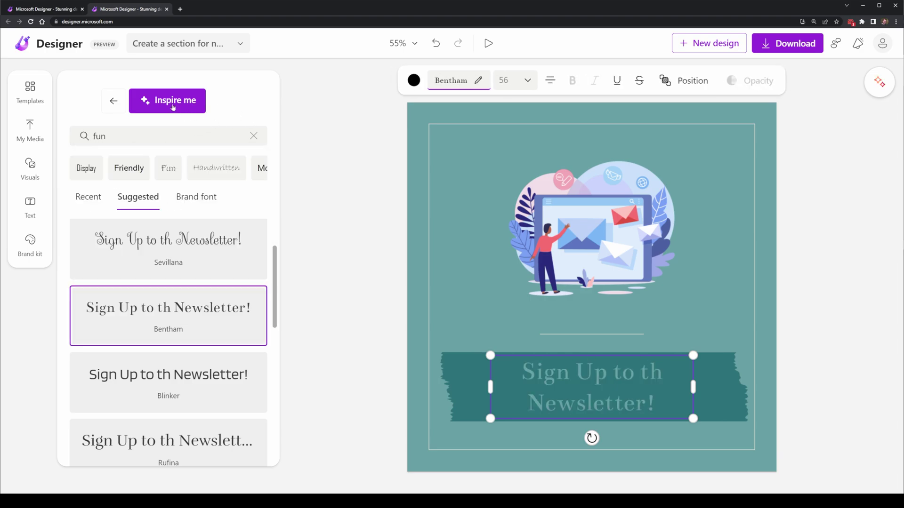
- Undo the suggested red Fanwood Text styling and set the heading font to Blinker
click(173, 107)
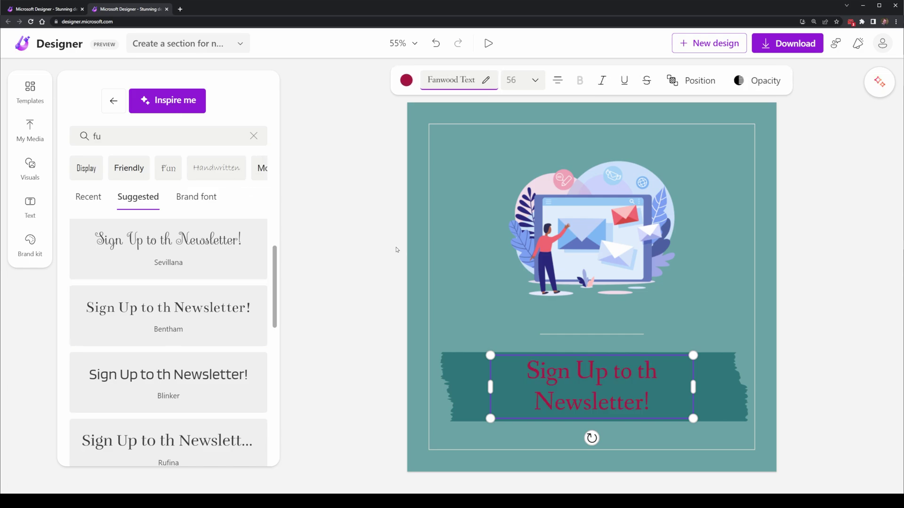
click(435, 45)
click(435, 45)
click(435, 44)
click(433, 45)
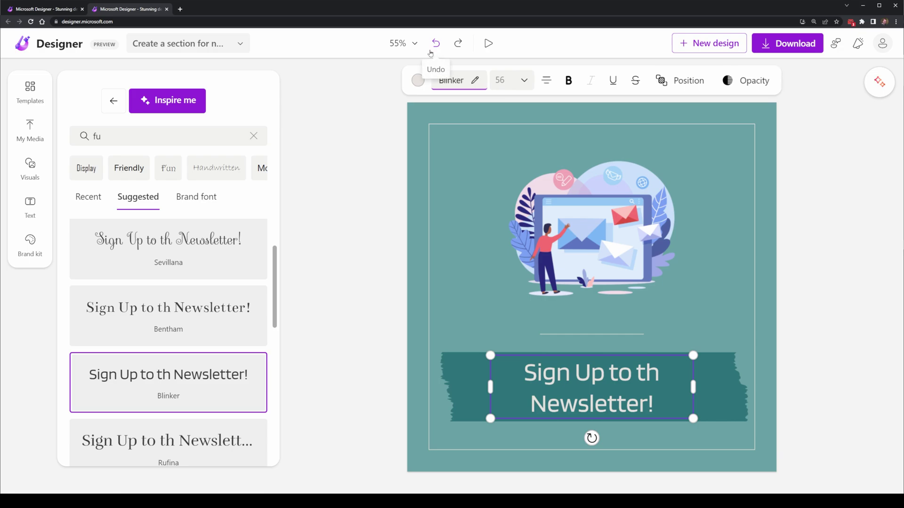
click(324, 197)
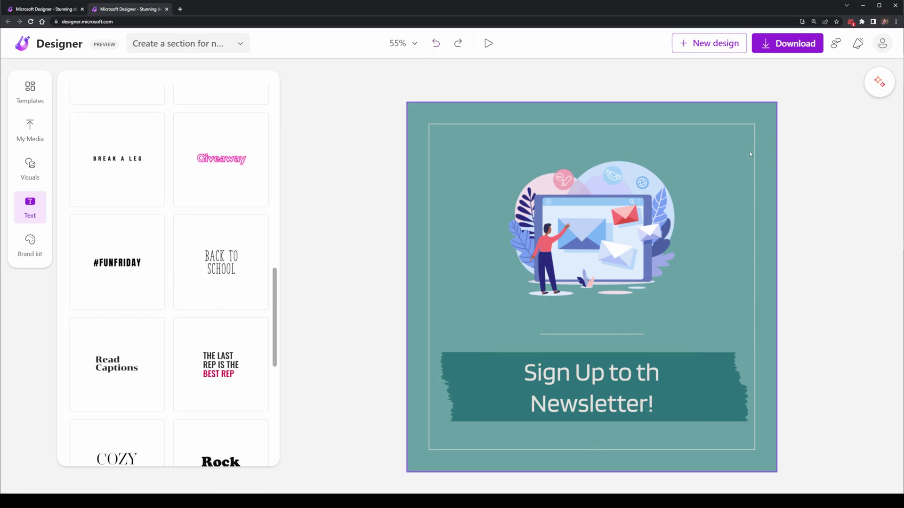
- Try the Georgia, Avenir Next, Quire Sans, Montserrat and account brand kits on the design
click(29, 94)
click(30, 94)
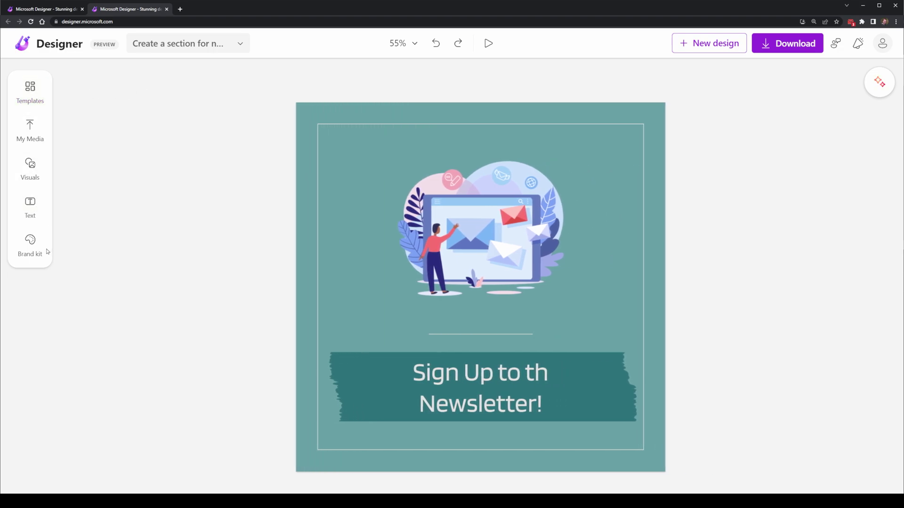
click(30, 244)
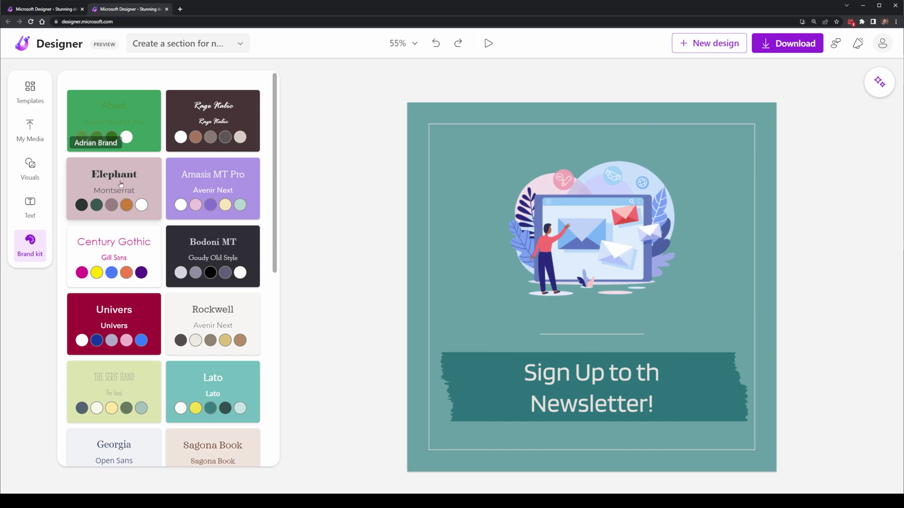
scroll(108, 269, down, 3)
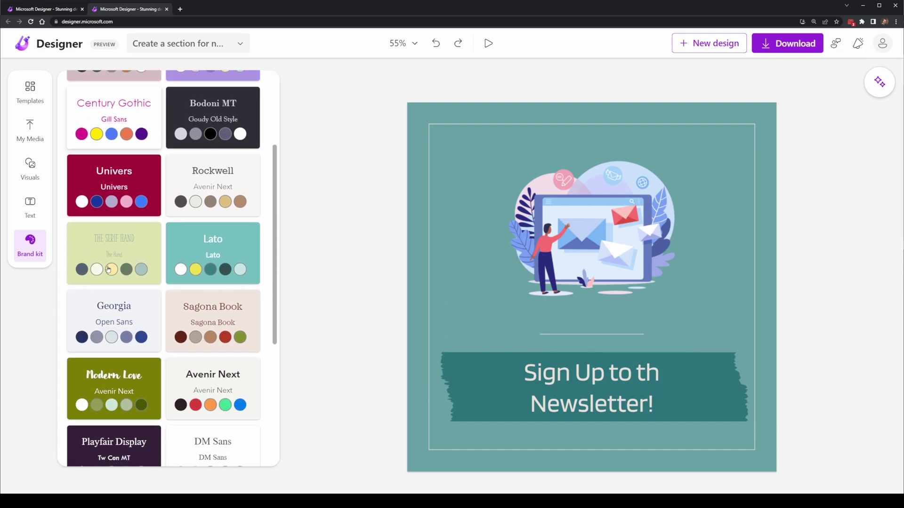
click(134, 315)
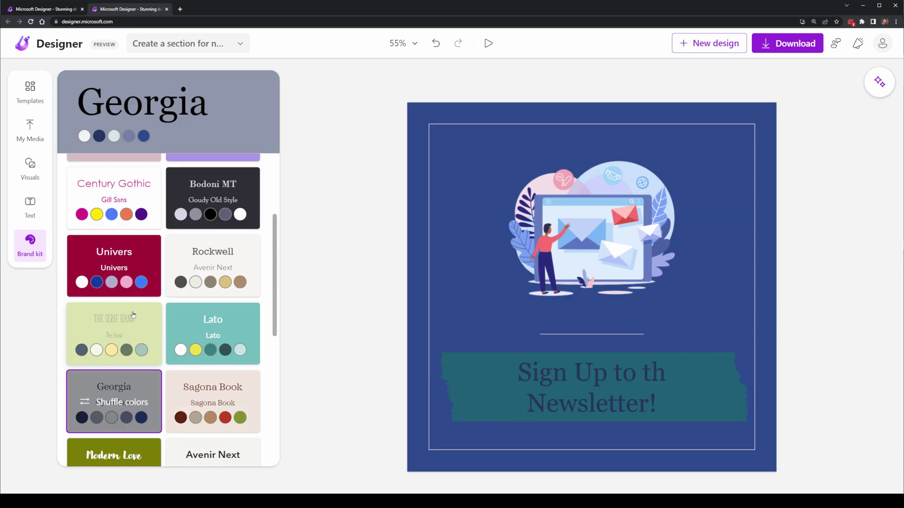
scroll(134, 315, down, 5)
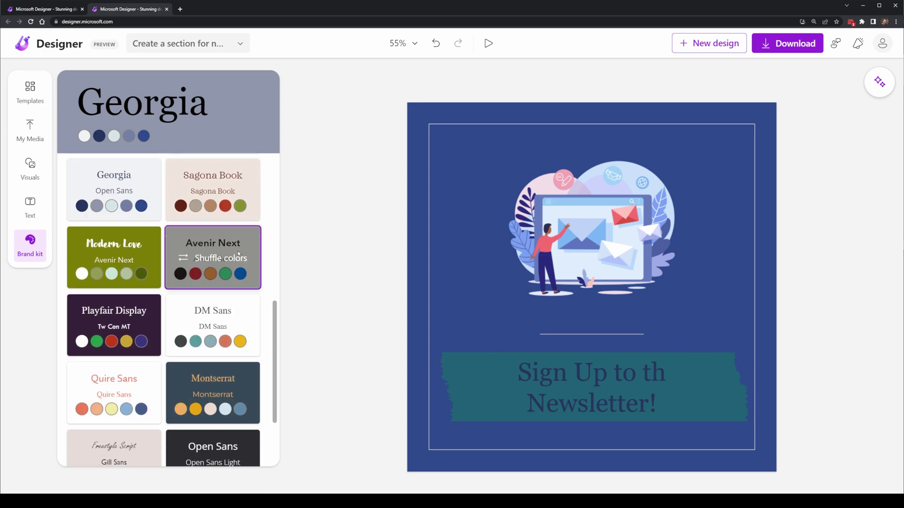
click(238, 254)
scroll(134, 290, down, 2)
click(134, 291)
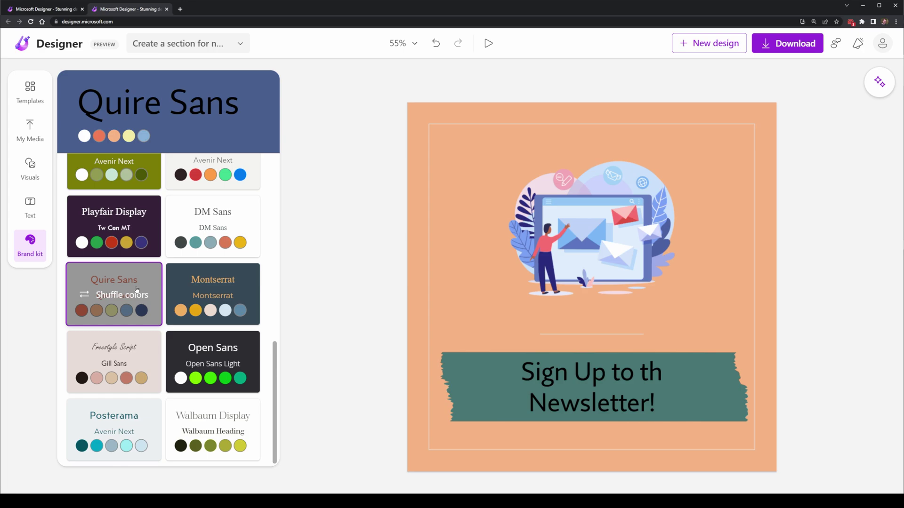
click(221, 281)
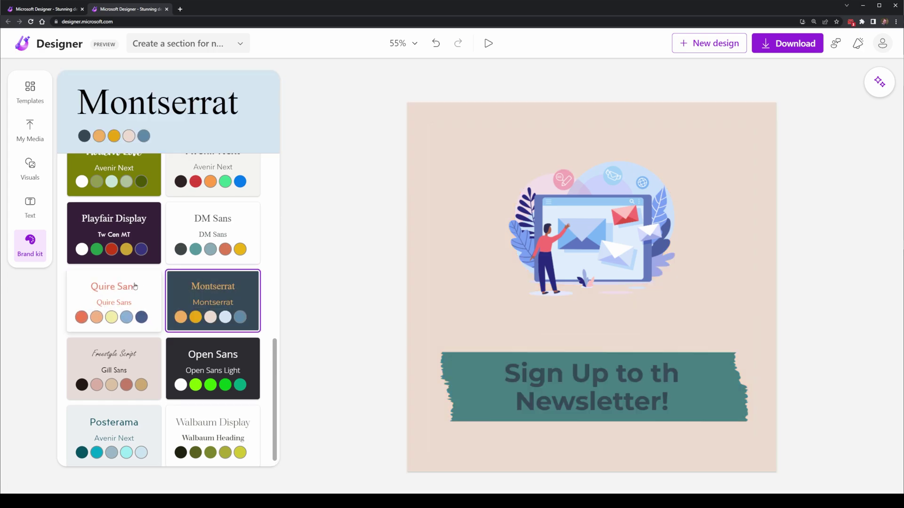
click(114, 192)
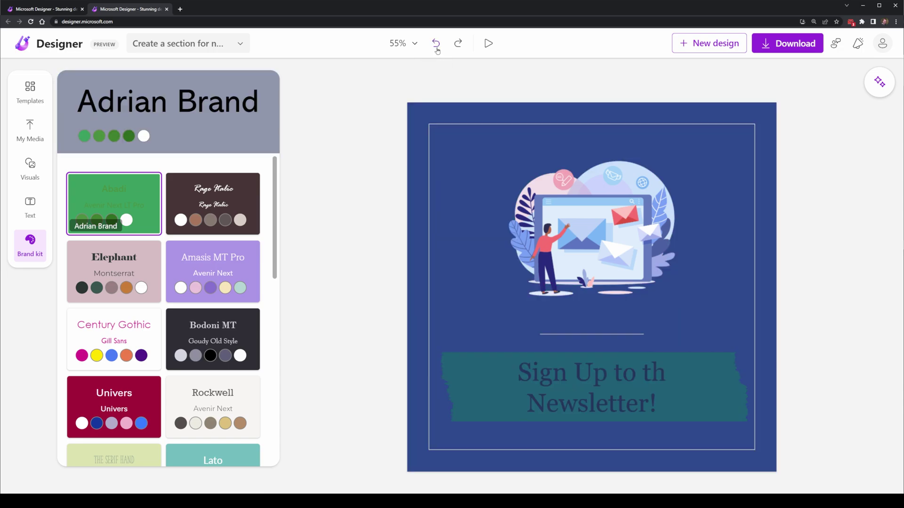
- Undo the brand-kit restyling and close the brand kit list
click(438, 51)
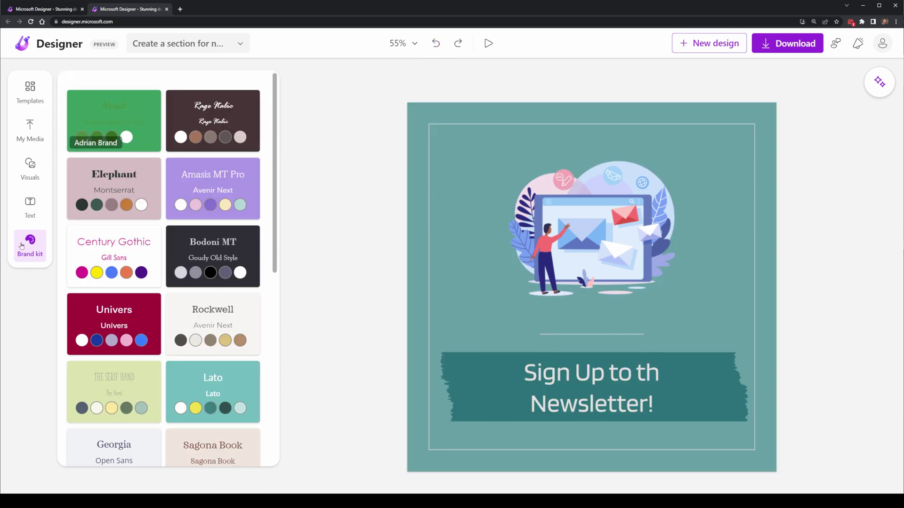
click(323, 151)
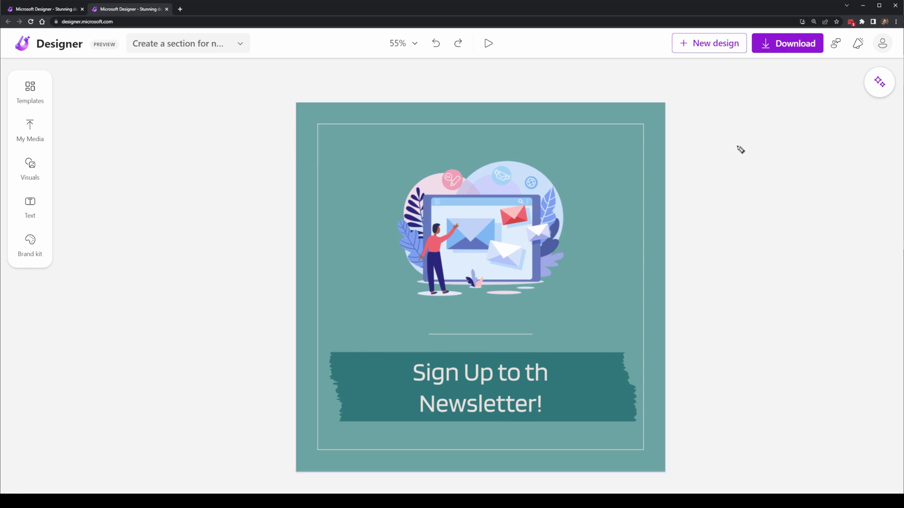
drag(787, 67, 782, 189)
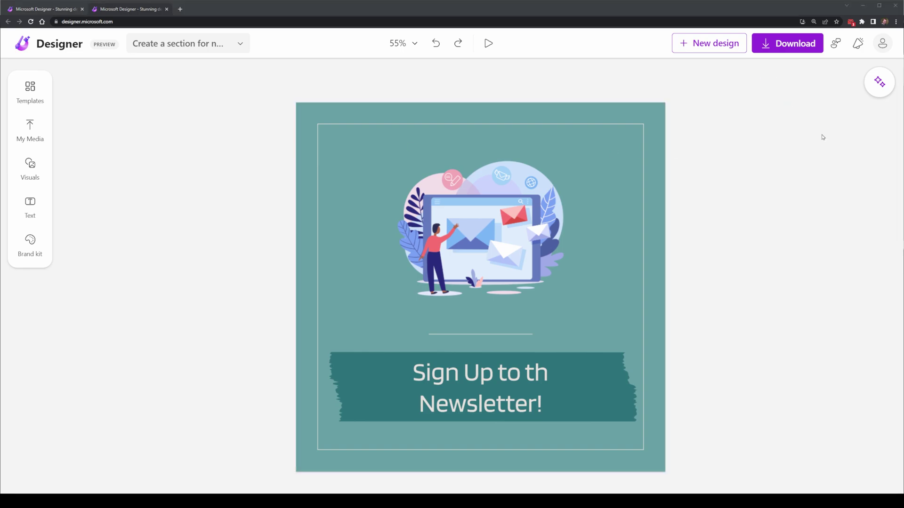
- Choose JPEG as the download file type and download the newsletter graphic
click(788, 44)
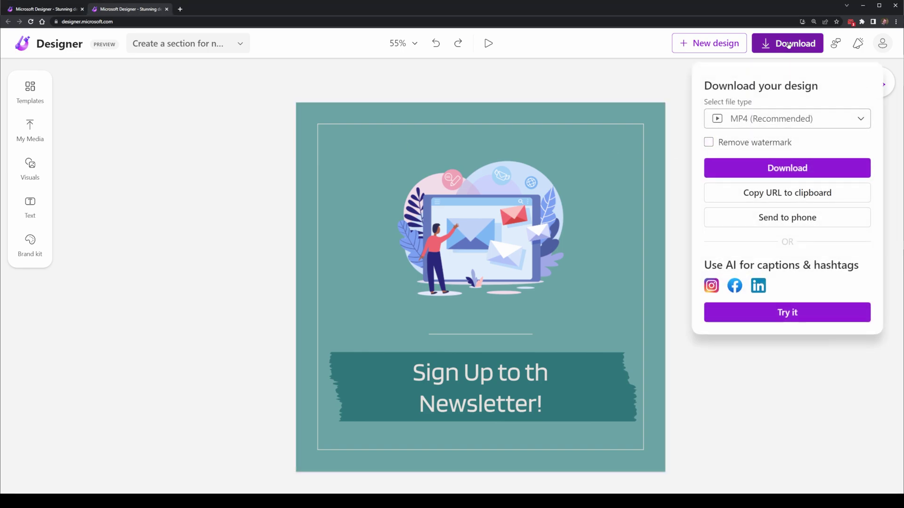
click(803, 120)
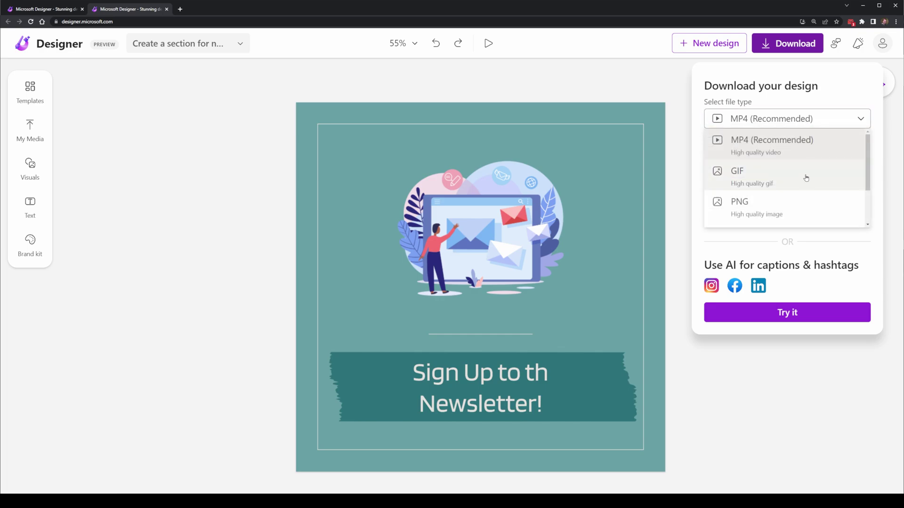
scroll(800, 183, down, 3)
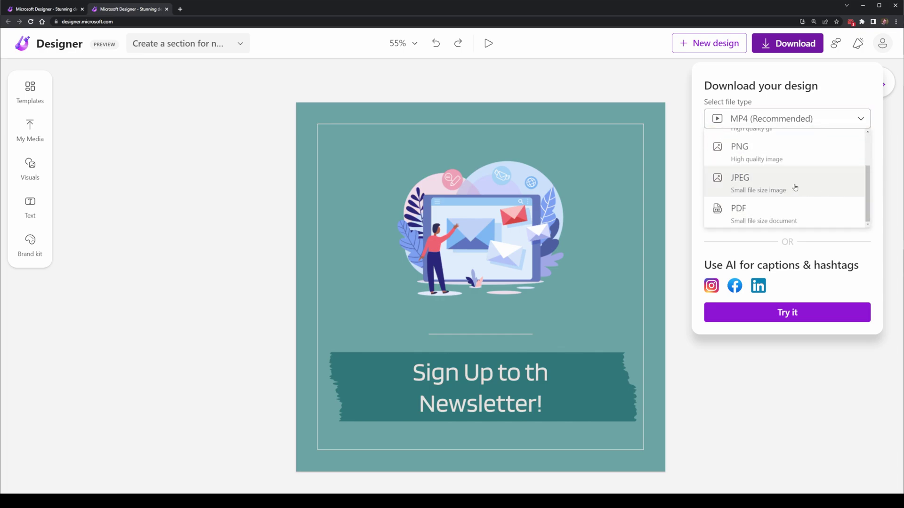
click(795, 188)
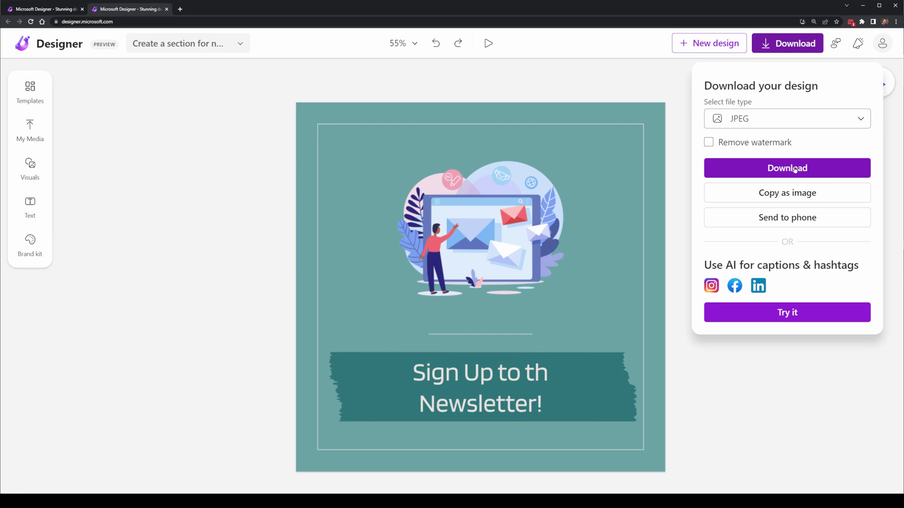
click(791, 168)
click(758, 165)
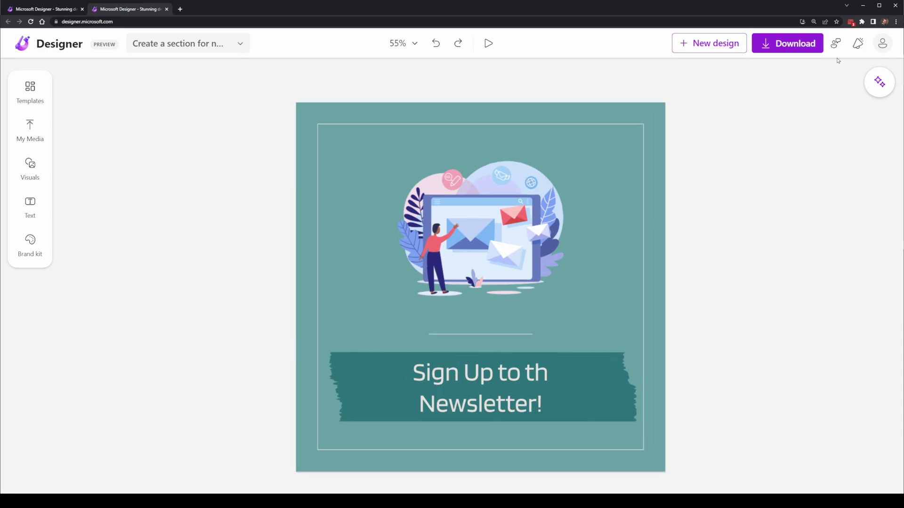
- Download the newsletter as an MP4 (Recommended) video, play it back, then close the preview
click(800, 44)
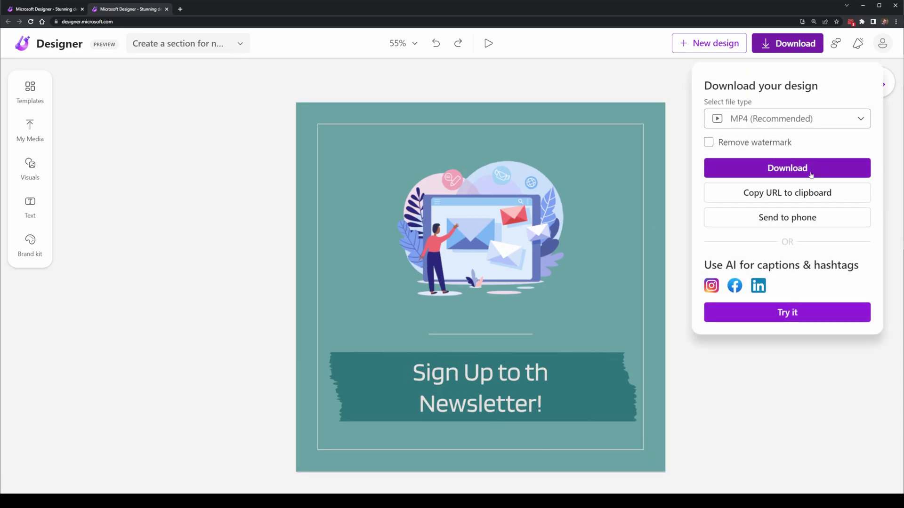
click(810, 175)
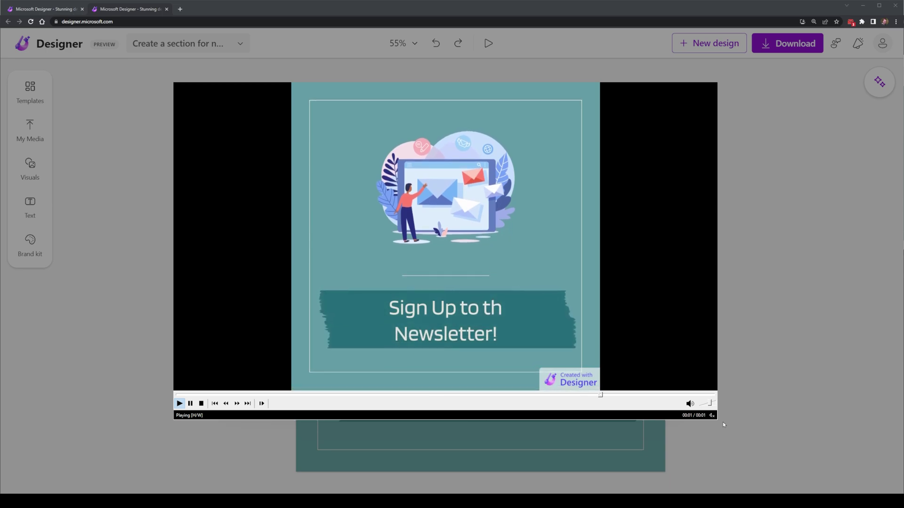
right_click(722, 422)
click(716, 422)
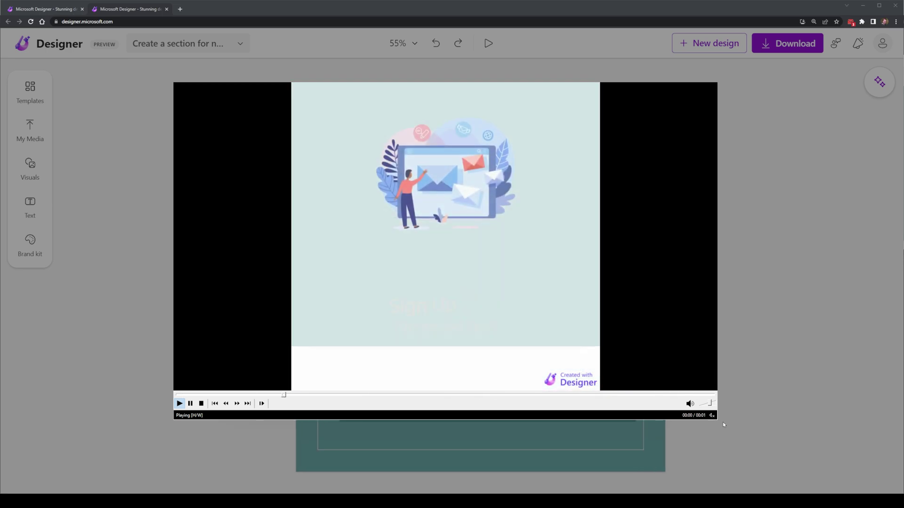
right_click(722, 422)
click(714, 421)
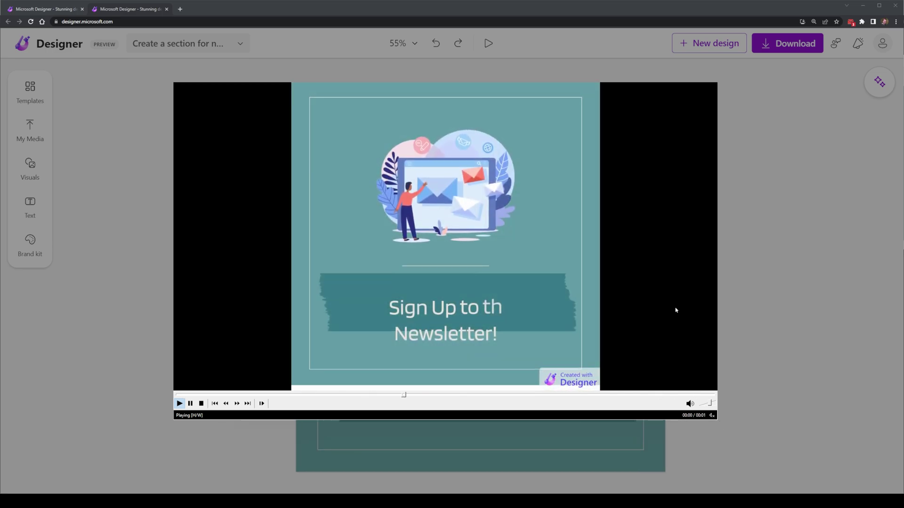
right_click(645, 232)
click(657, 369)
click(586, 377)
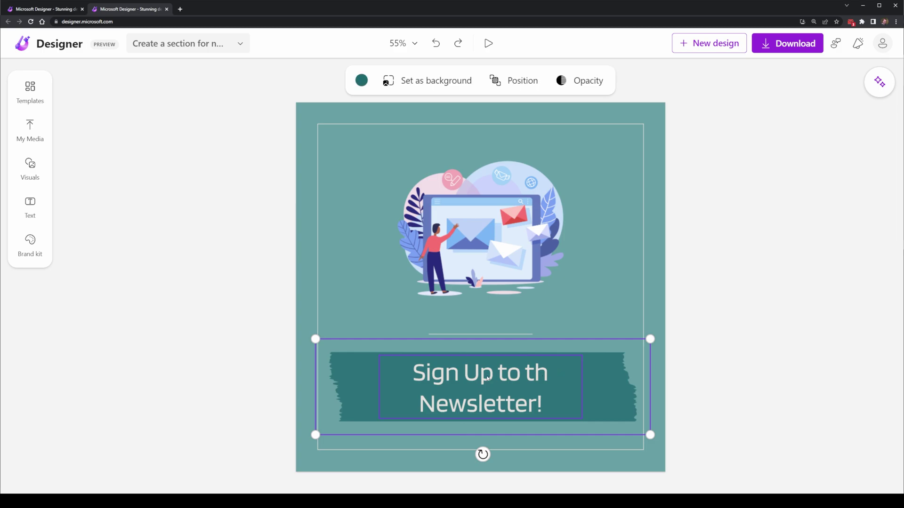
- Delete the teal brush-stroke banner image and the headline text box from the design
right_click(611, 386)
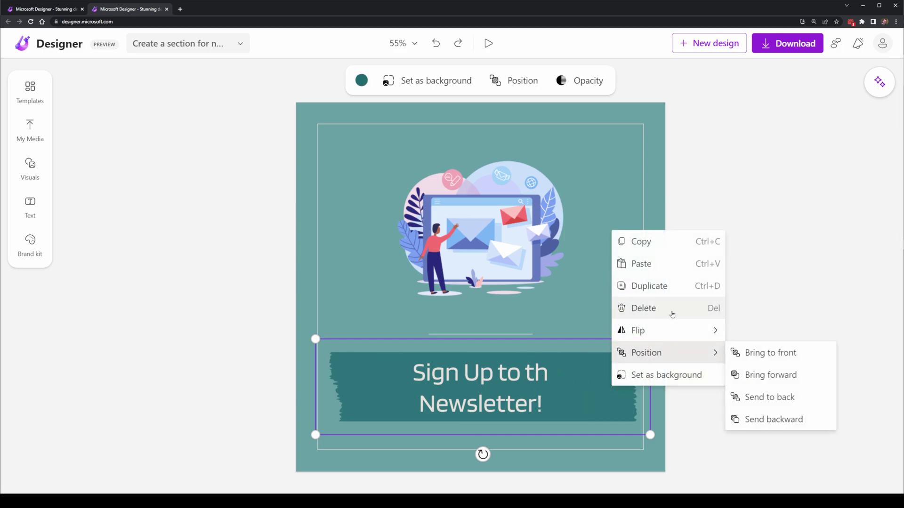
click(787, 45)
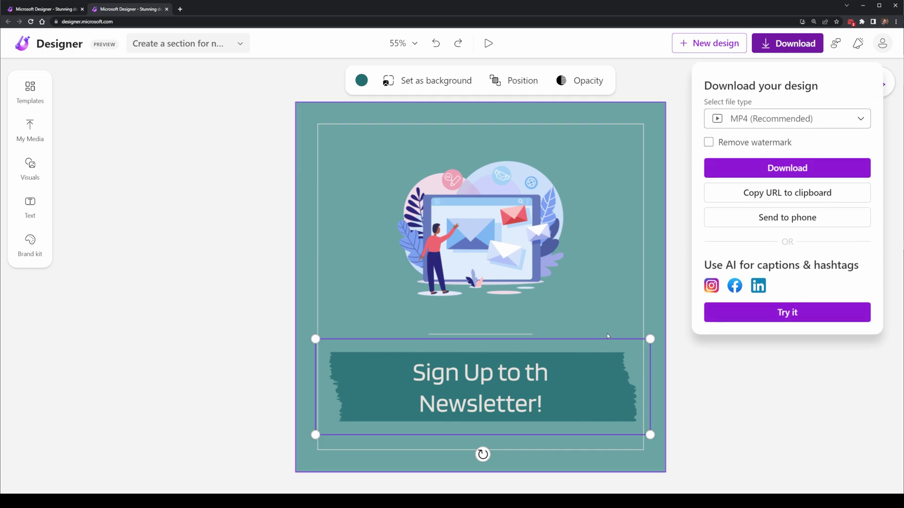
double_click(588, 374)
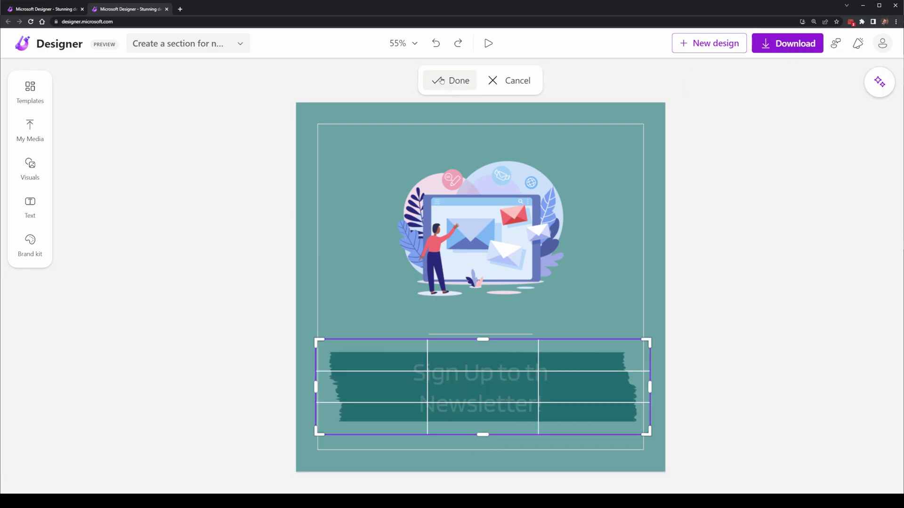
click(450, 81)
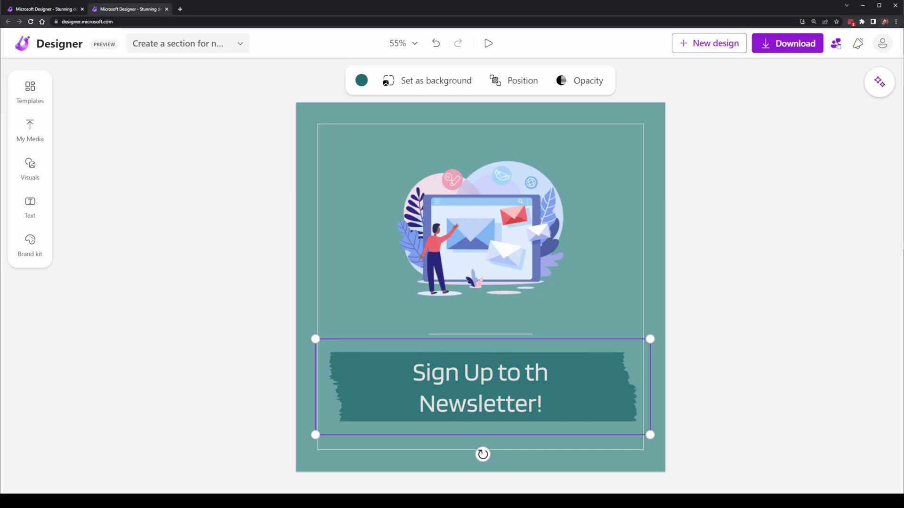
click(789, 45)
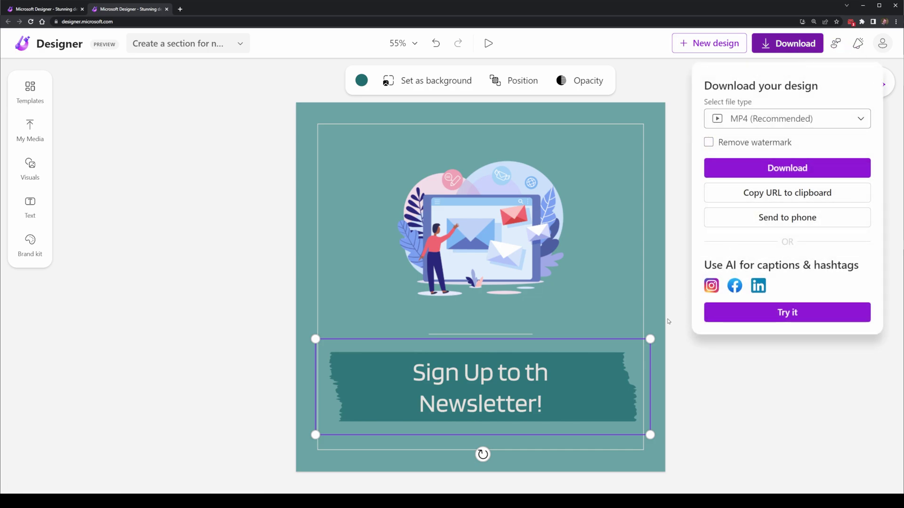
click(594, 385)
key(Delete)
click(541, 381)
key(Delete)
- Download the remaining illustration as a watermark-free PNG
click(805, 51)
click(821, 122)
scroll(795, 156, down, 2)
click(794, 160)
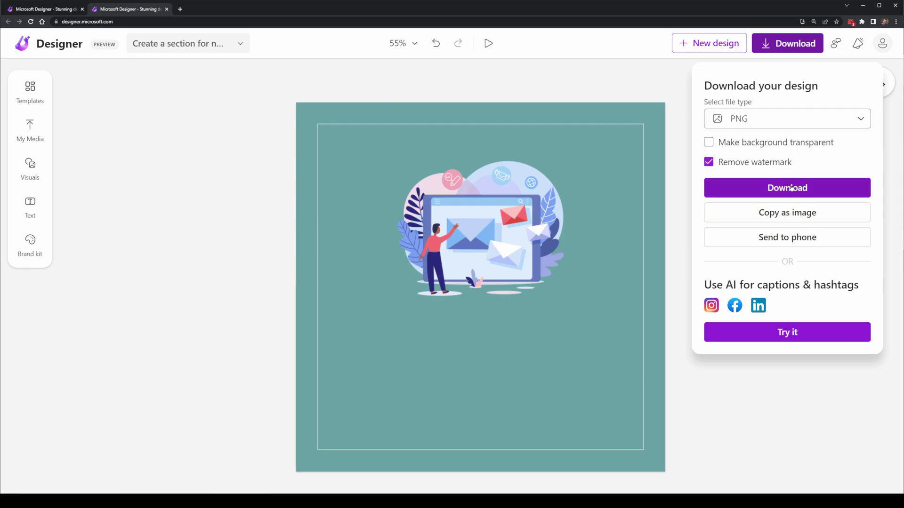
click(798, 188)
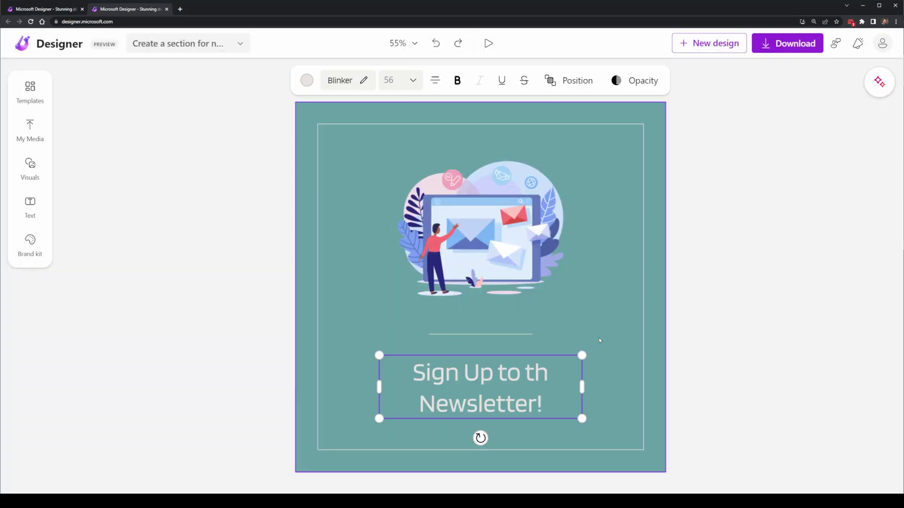
- Delete the teal background, illustration and headline, leaving the torn-paper shape selected
click(593, 376)
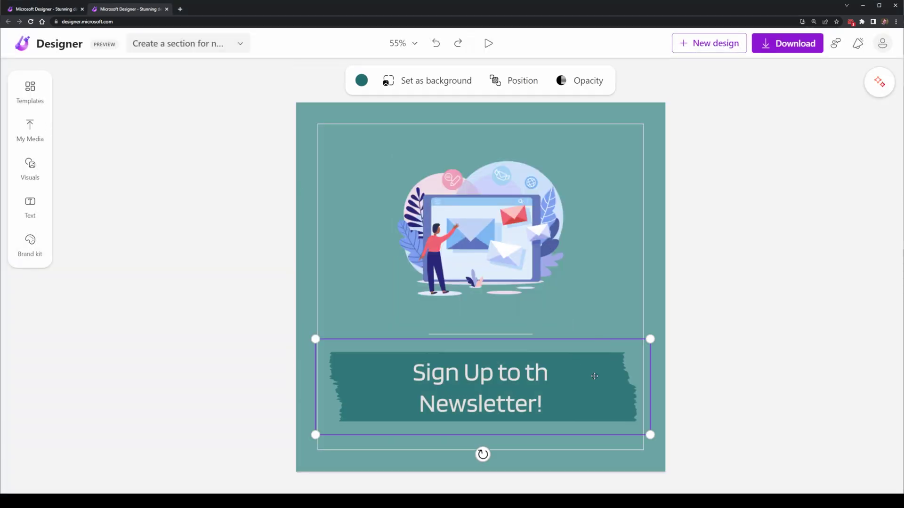
click(630, 258)
key(Delete)
key(Delete)
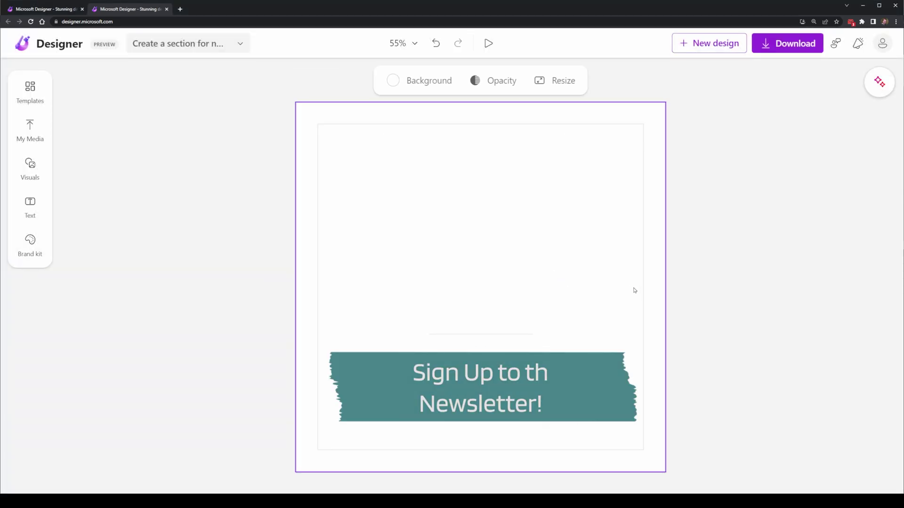
click(505, 333)
click(583, 377)
click(479, 383)
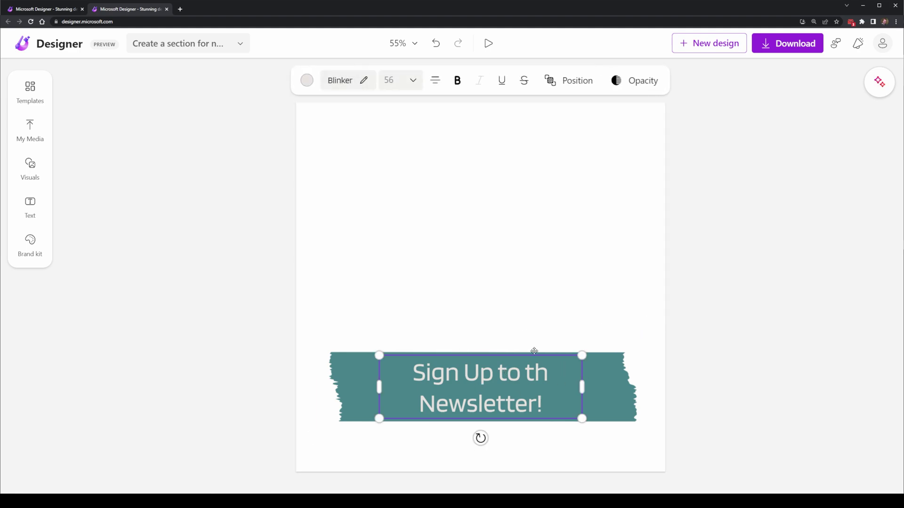
key(Delete)
click(606, 388)
- Download the banner shape as a transparent, watermark-free PNG and dismiss the download notice
click(787, 43)
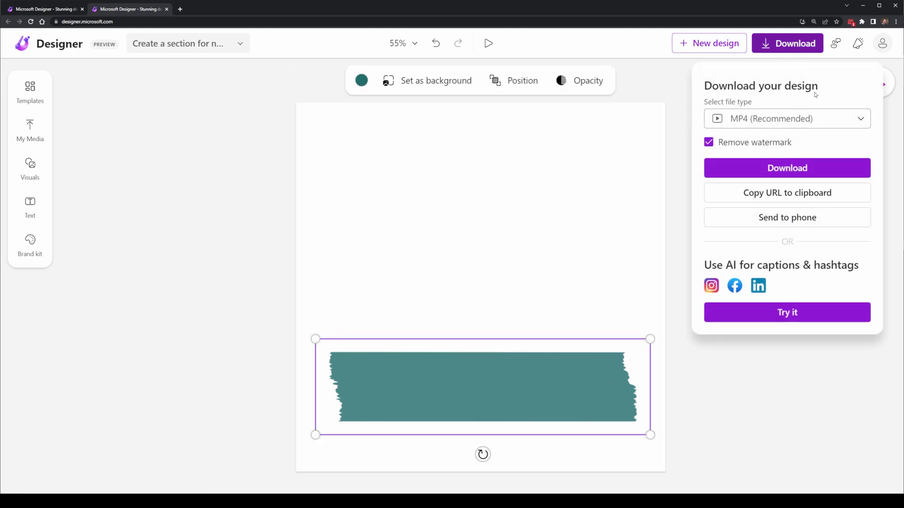
click(800, 119)
scroll(791, 188, down, 2)
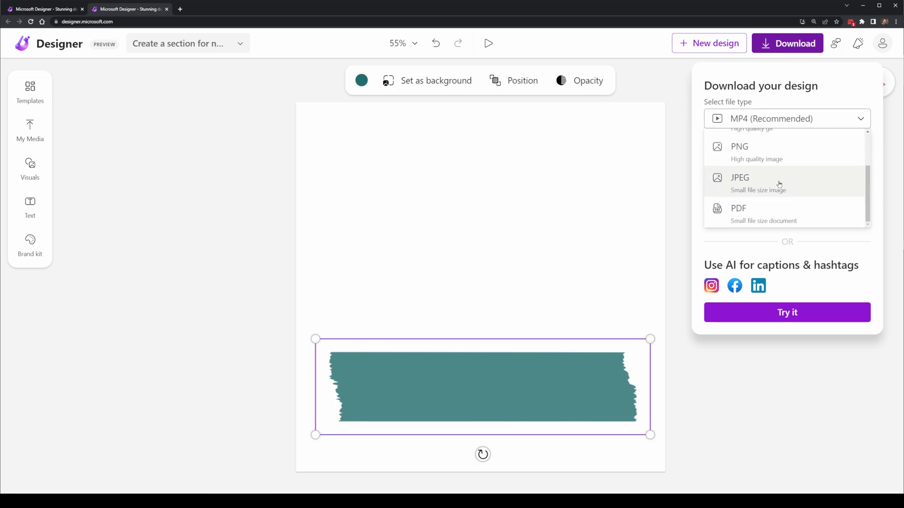
click(776, 151)
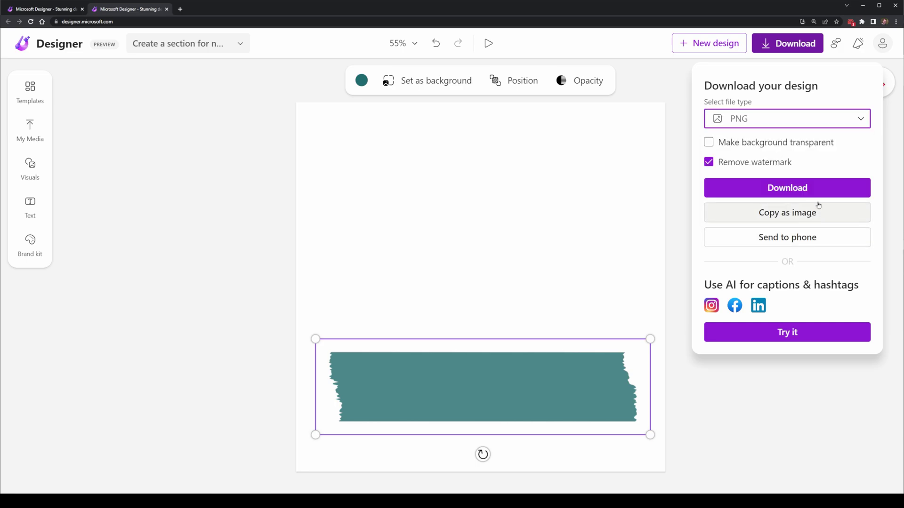
click(786, 188)
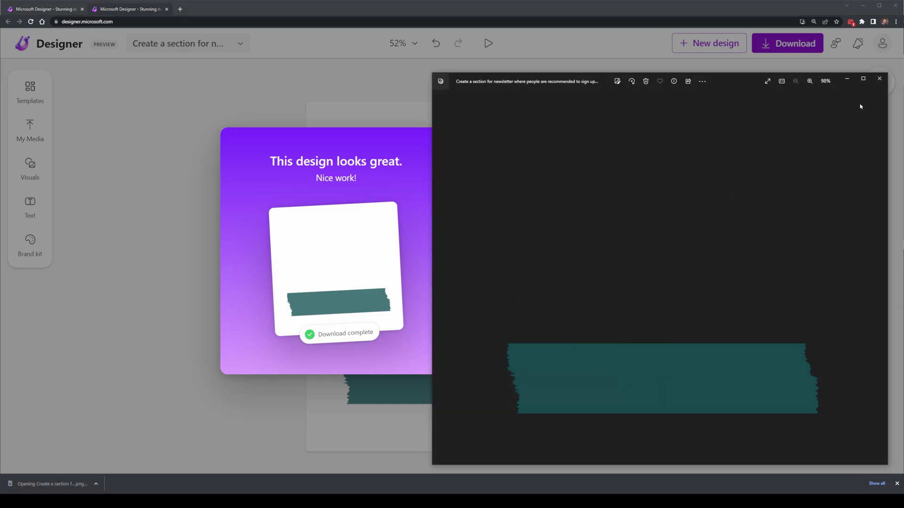
click(880, 79)
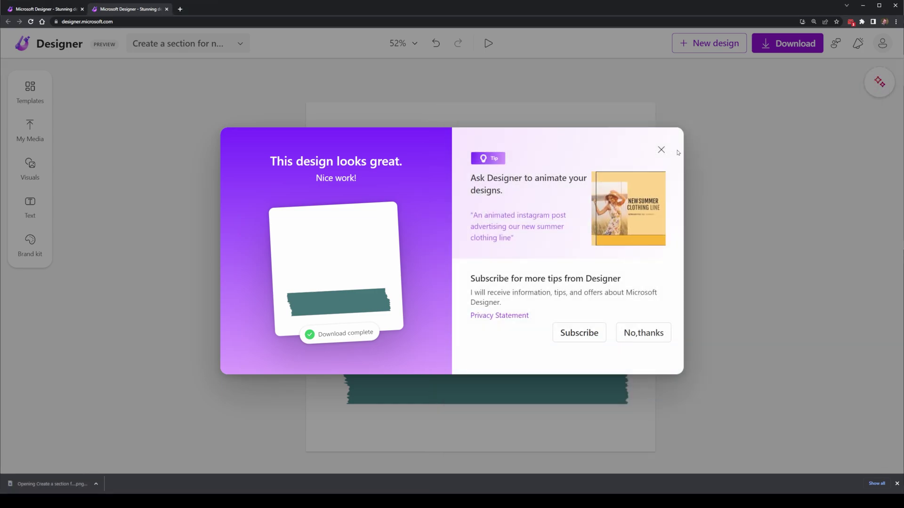
click(732, 168)
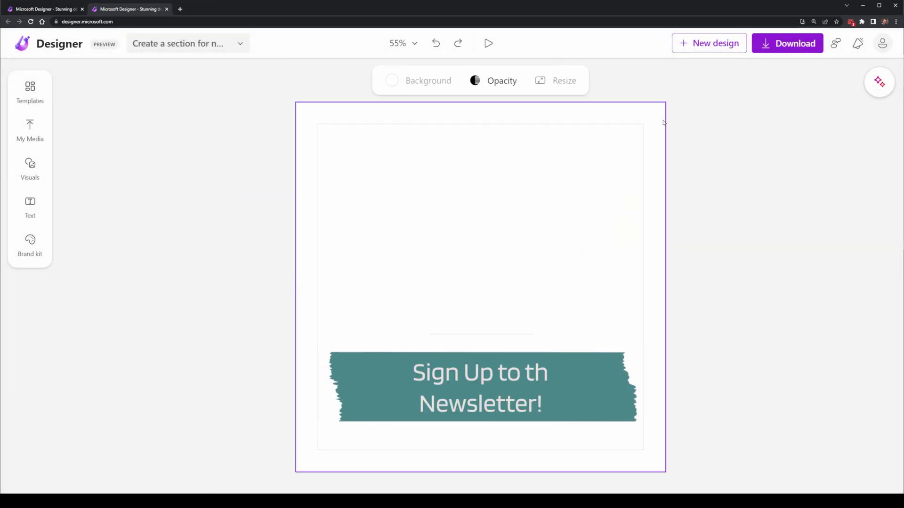
- Open My Site 22 in the Editor X site editor
click(763, 199)
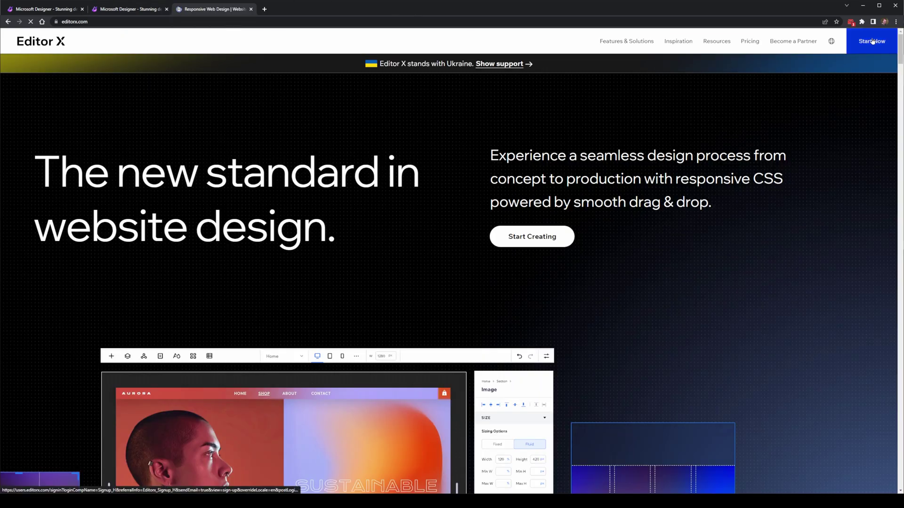
click(866, 57)
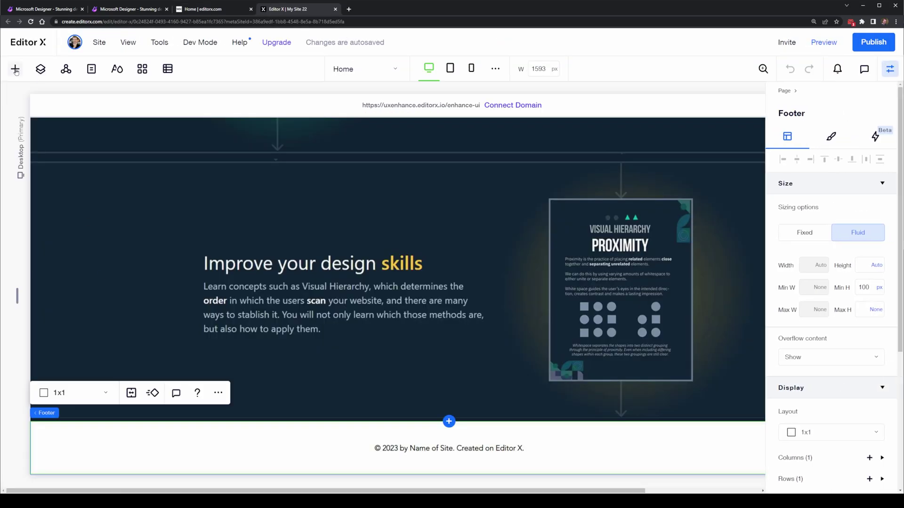
click(16, 69)
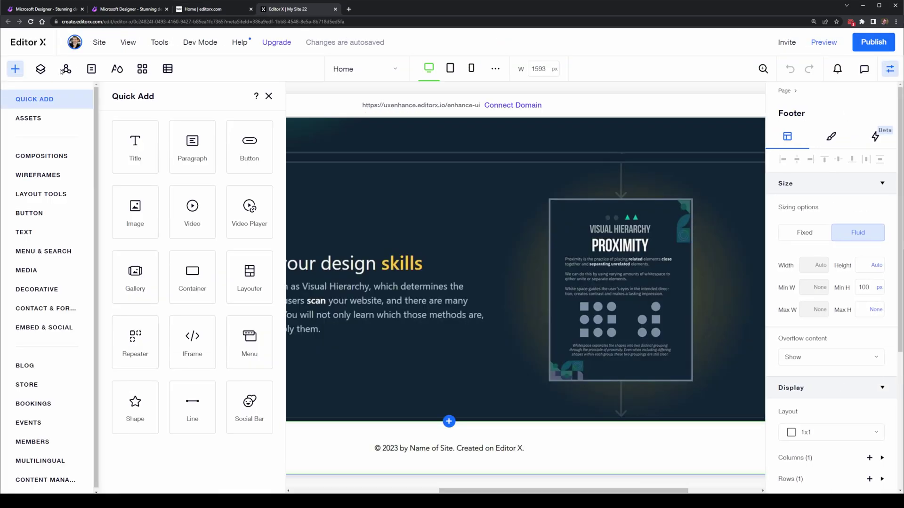
click(66, 69)
click(41, 69)
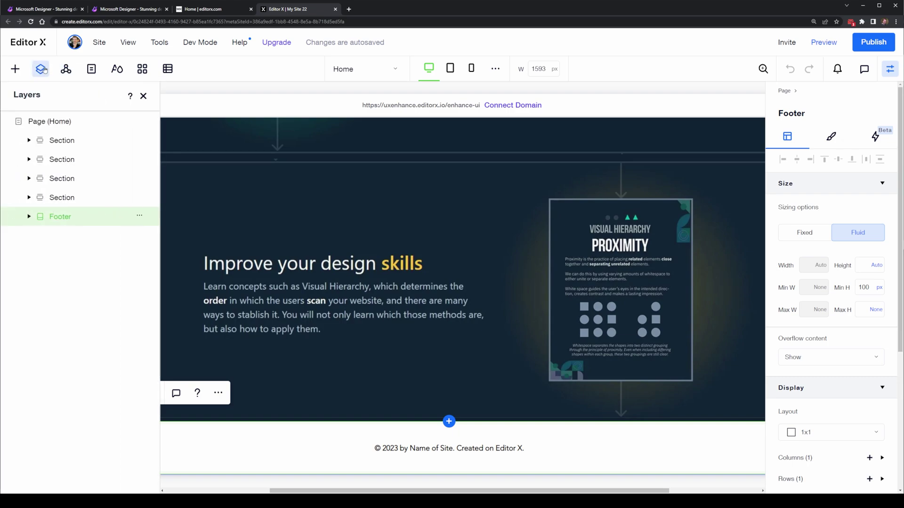
- Add a Blank section above the page footer
click(501, 432)
click(450, 422)
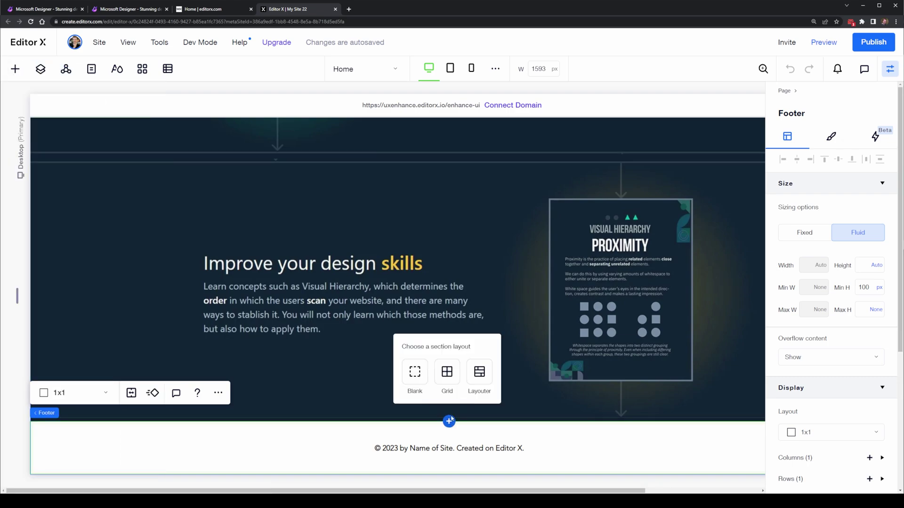
click(429, 365)
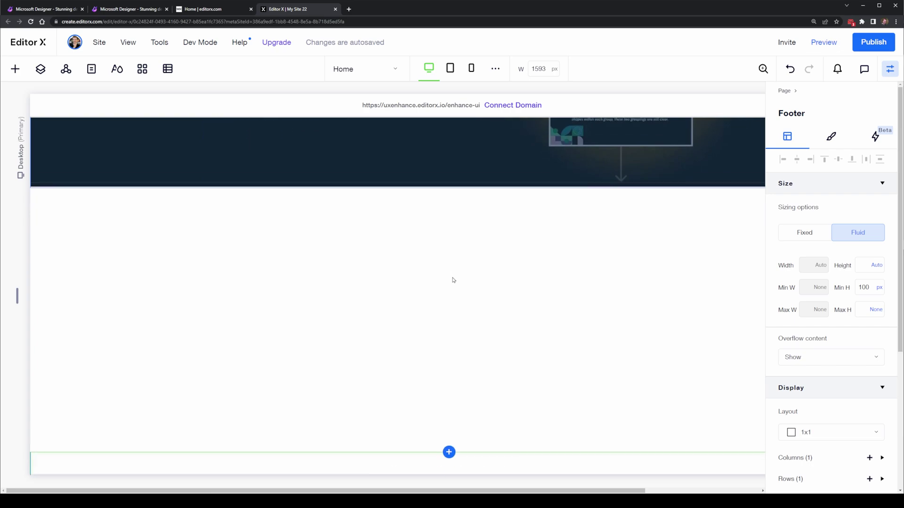
- Add an image element and replace it with the uploaded newsletter illustration
click(15, 68)
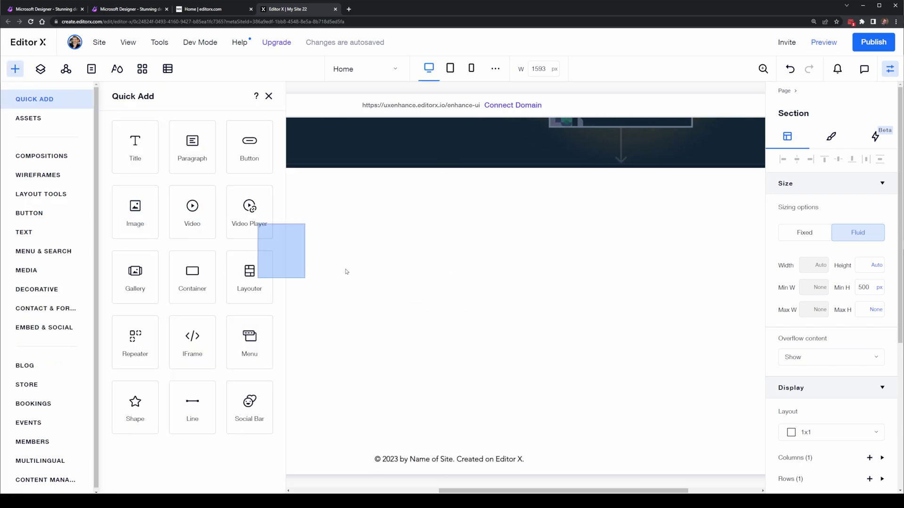
click(135, 207)
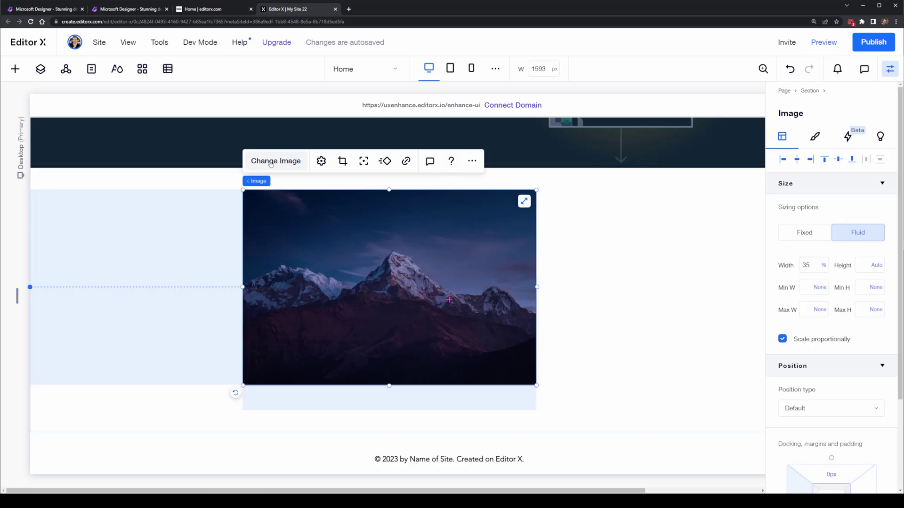
click(272, 162)
click(83, 112)
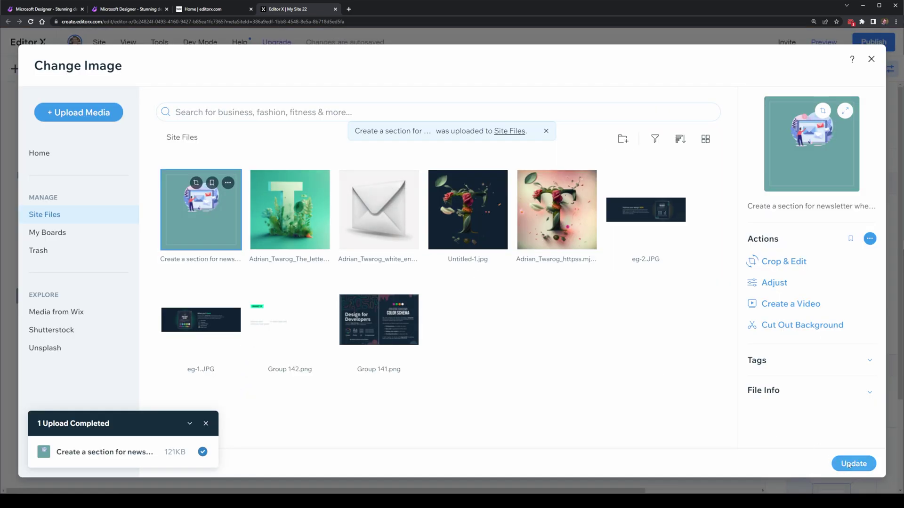
click(848, 465)
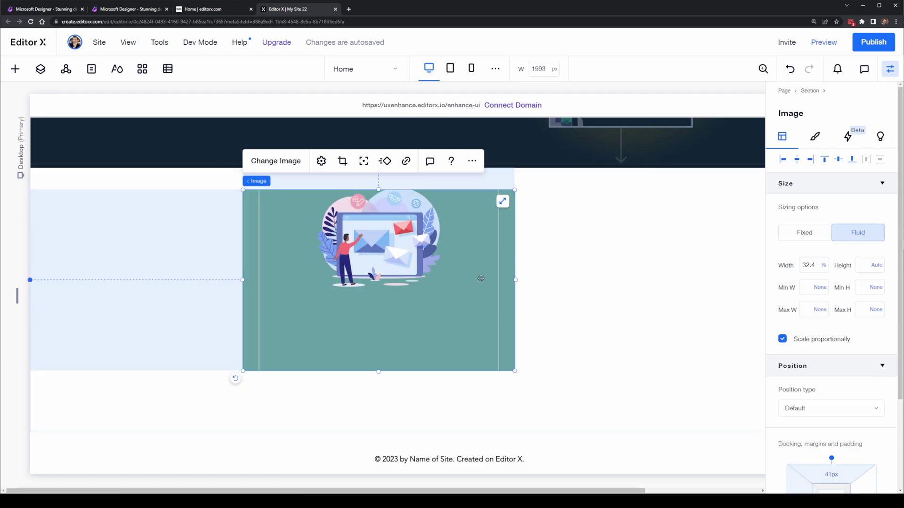
- Add a second image as the green strip and place it over the illustration's lower part
click(15, 69)
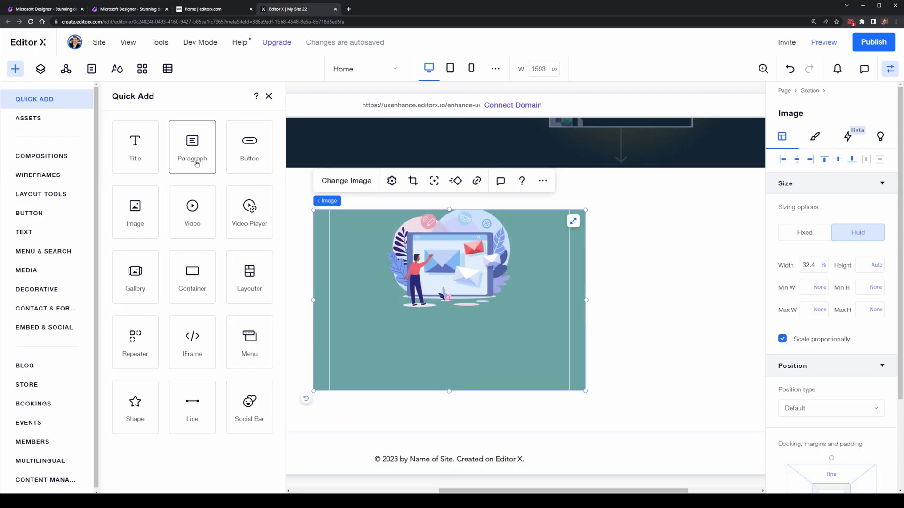
key(Escape)
key(ctrl+z)
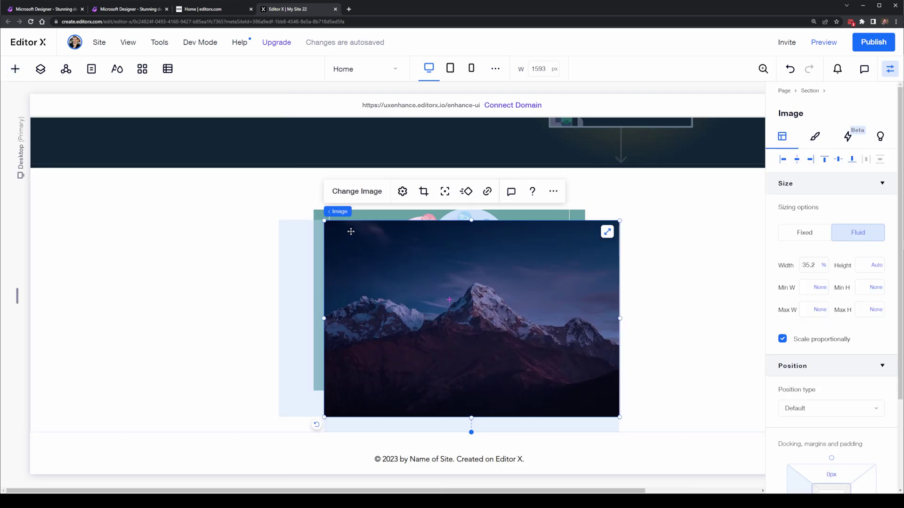
click(336, 191)
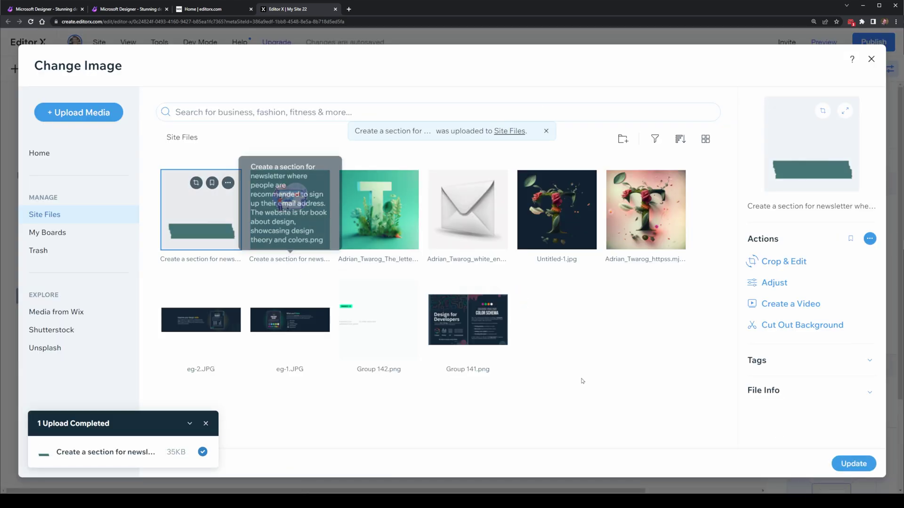
click(853, 464)
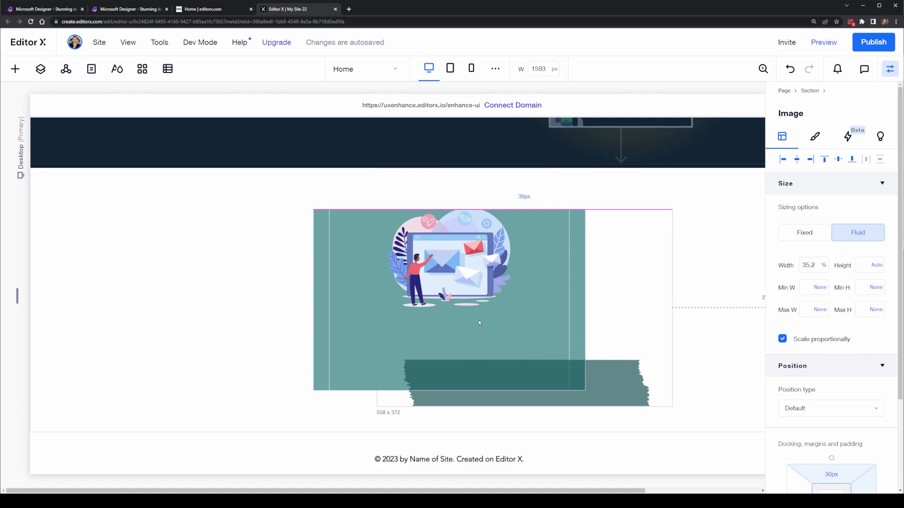
mouse_move(396, 313)
mouse_down()
mouse_move(424, 283)
mouse_move(400, 301)
mouse_up()
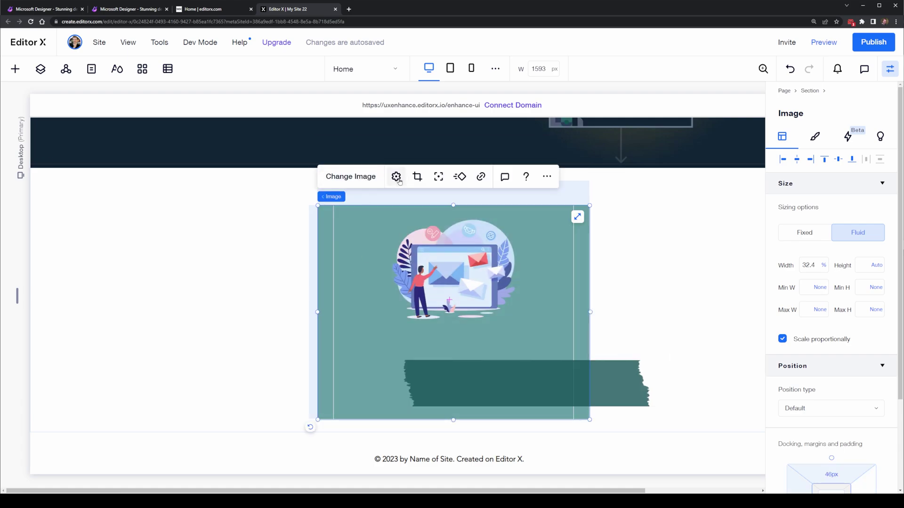
click(395, 177)
drag(560, 405, 484, 377)
- Add a 'Join The Newsletter' title on the strip and move both up together
click(725, 297)
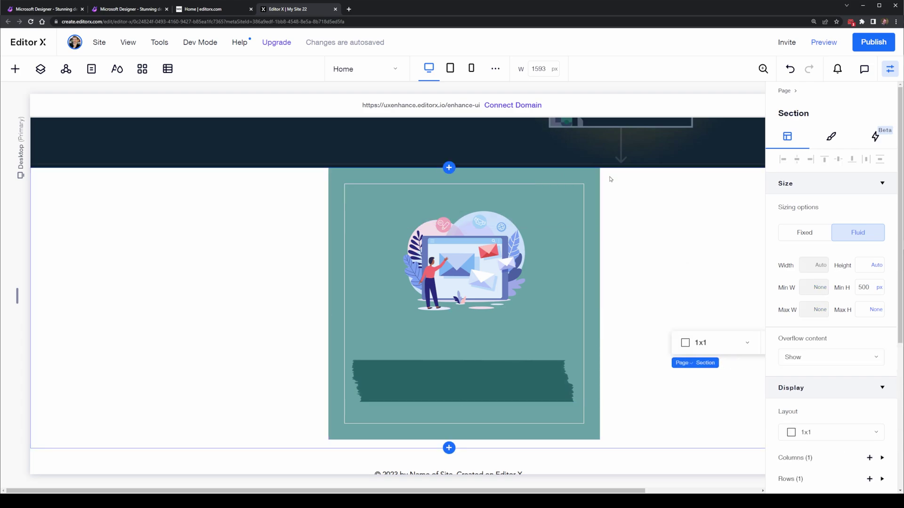
double_click(453, 387)
shift+click(372, 387)
drag(372, 387, 371, 350)
click(693, 428)
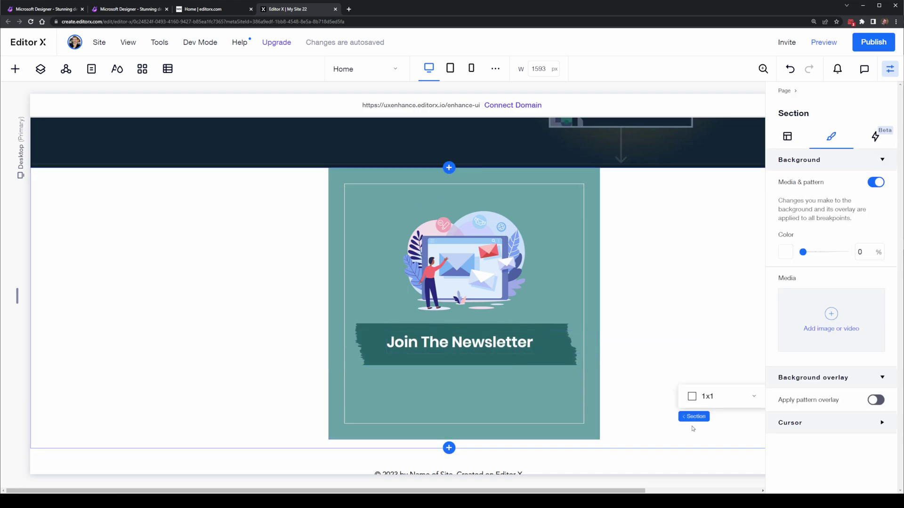
- Add a button under the newsletter title with white fill, black text, labelled 'Click Here to Join'
click(15, 69)
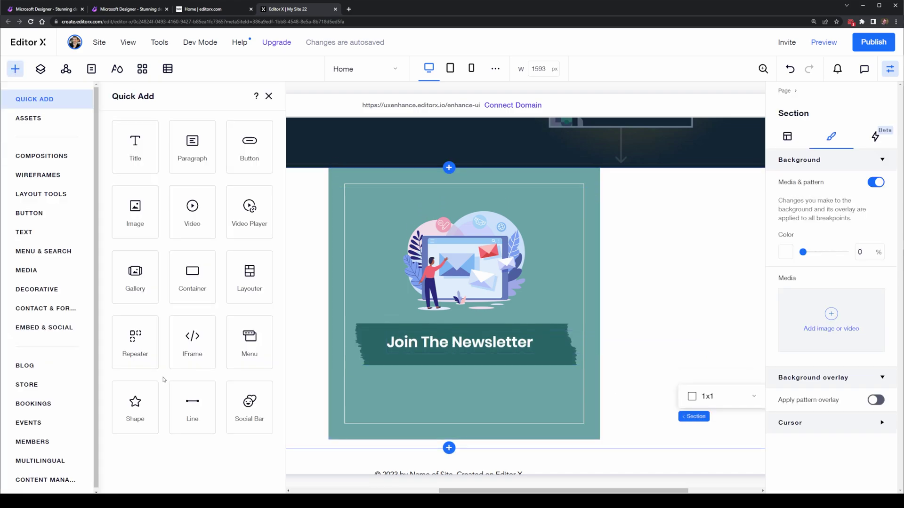
click(250, 160)
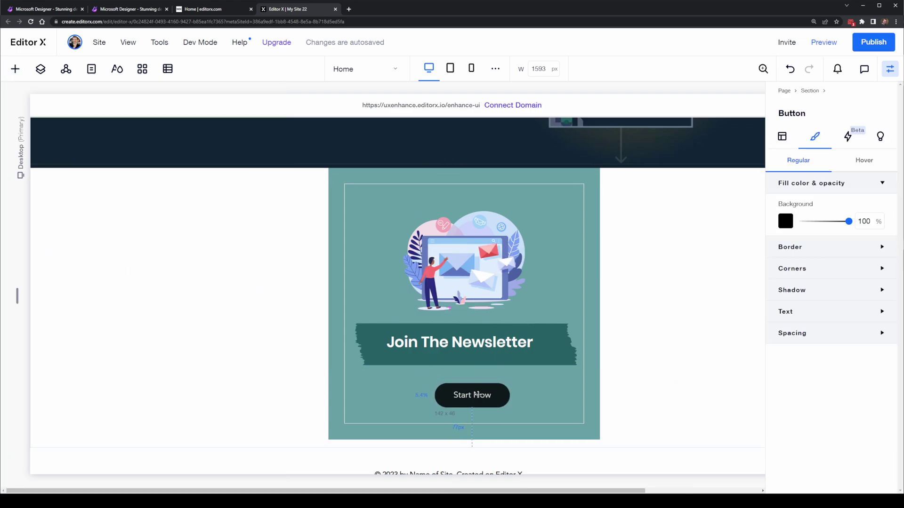
click(790, 223)
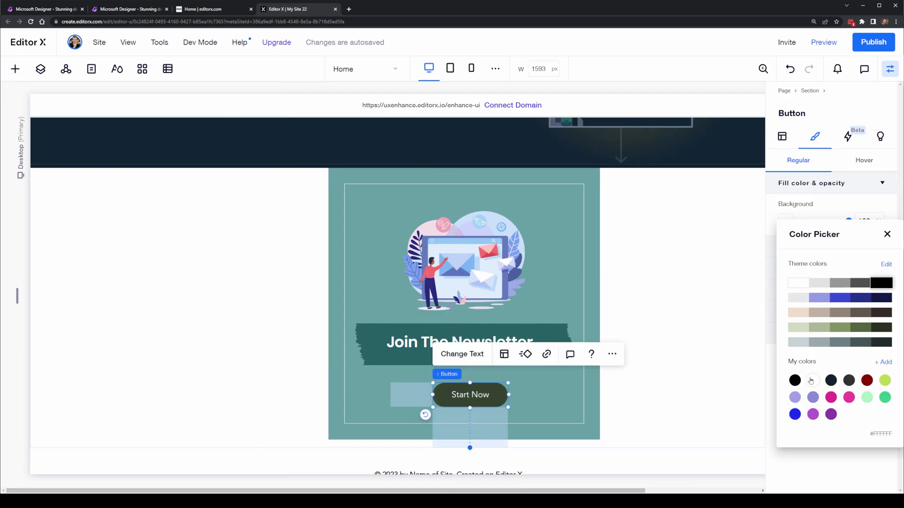
click(886, 235)
click(880, 311)
click(881, 336)
click(795, 426)
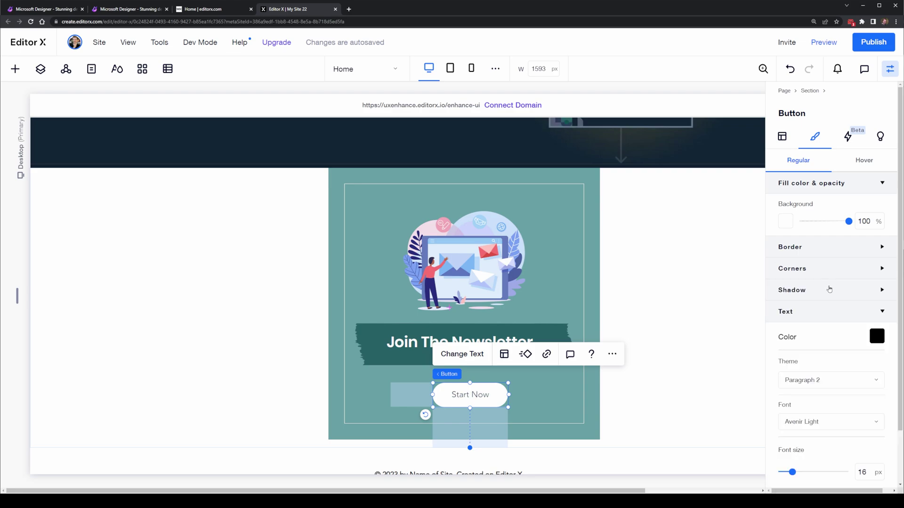
click(461, 354)
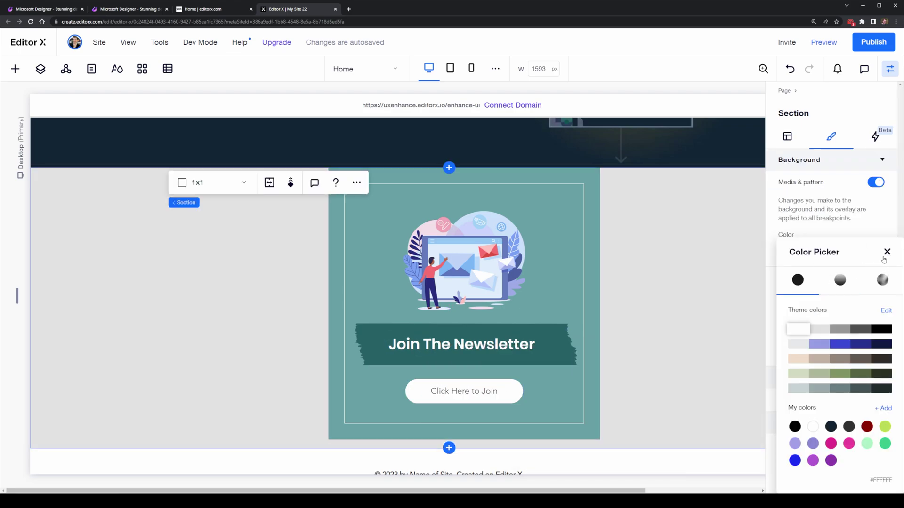
- Give the whole section a custom teal background, then clear the selection
click(880, 408)
click(871, 447)
click(890, 254)
click(717, 251)
click(562, 281)
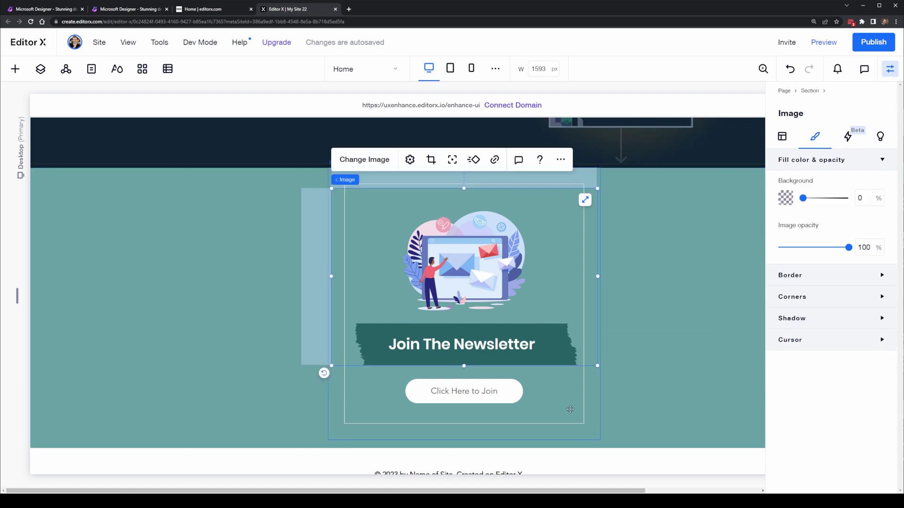
key(ctrl+a)
key(Escape)
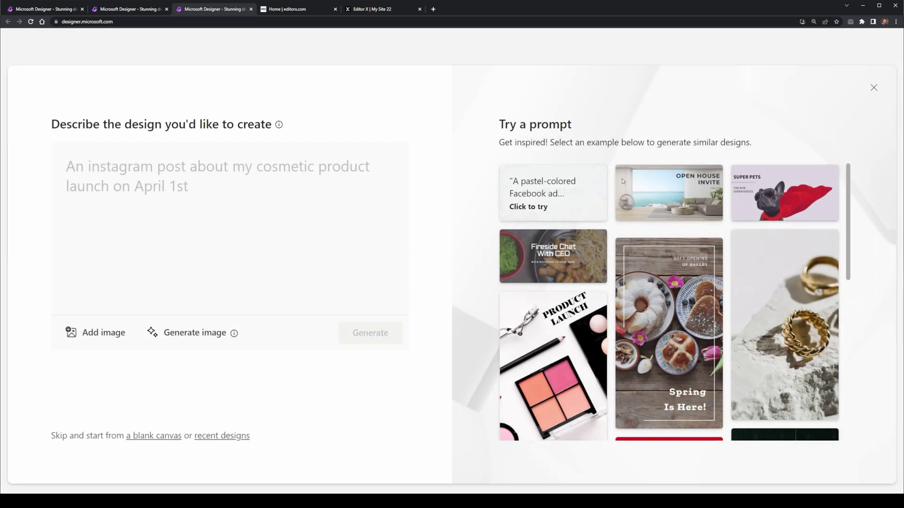
- Generate designs from the Coffee Shop sketching example prompt
scroll(630, 303, down, 4)
scroll(631, 302, down, 4)
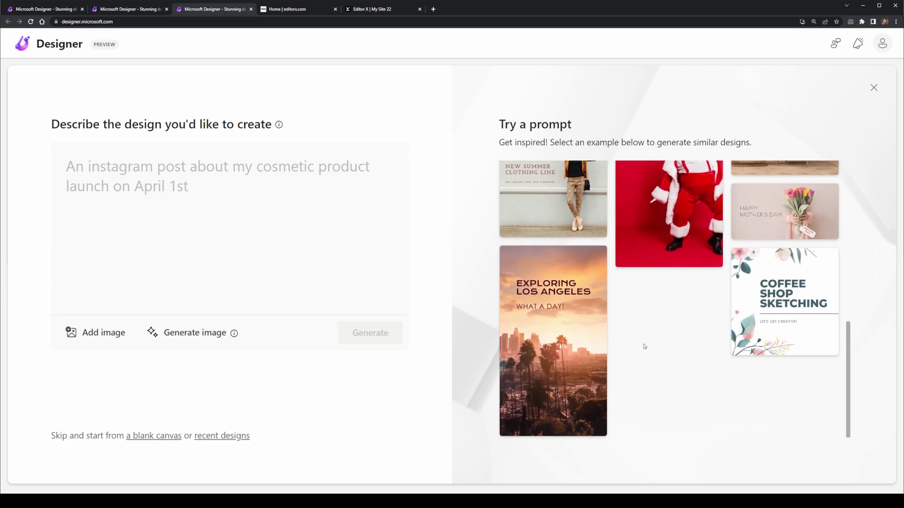
click(795, 294)
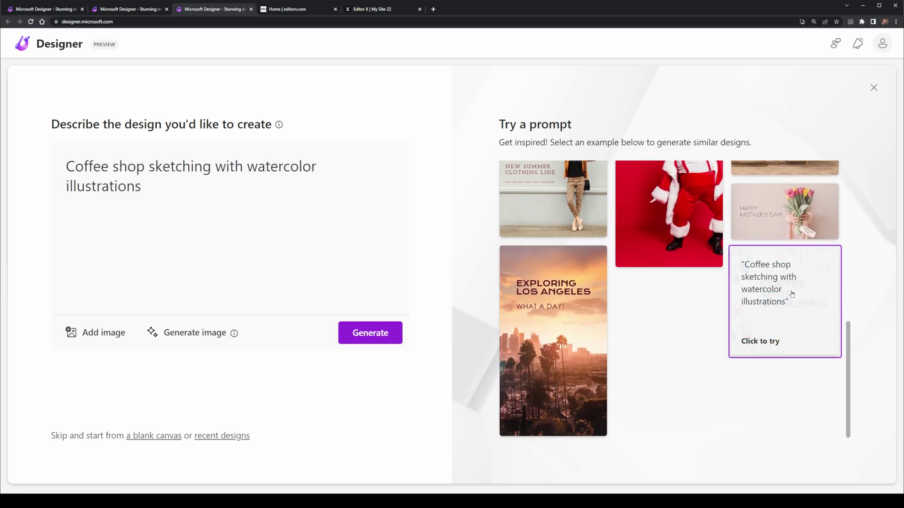
drag(222, 203, 36, 165)
click(371, 337)
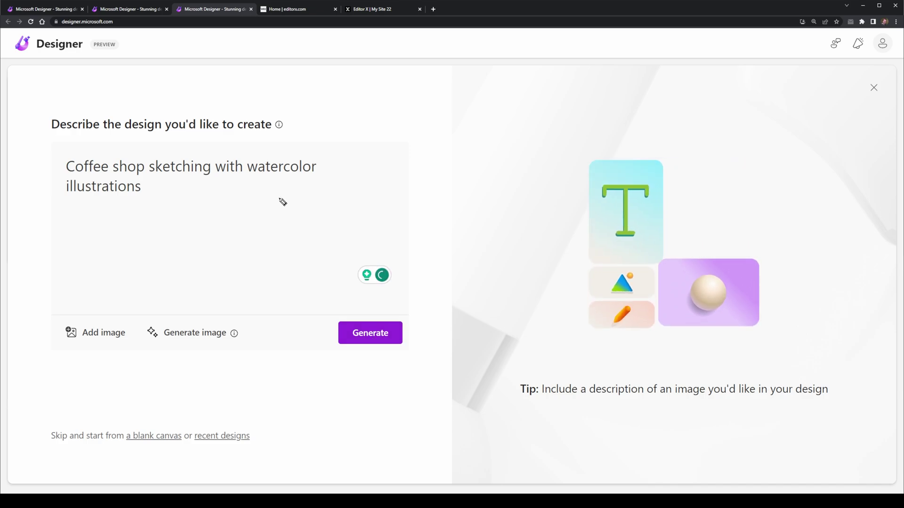
- Select the first Coffee Shop Sketching design from the results
drag(279, 199, 484, 211)
key(Escape)
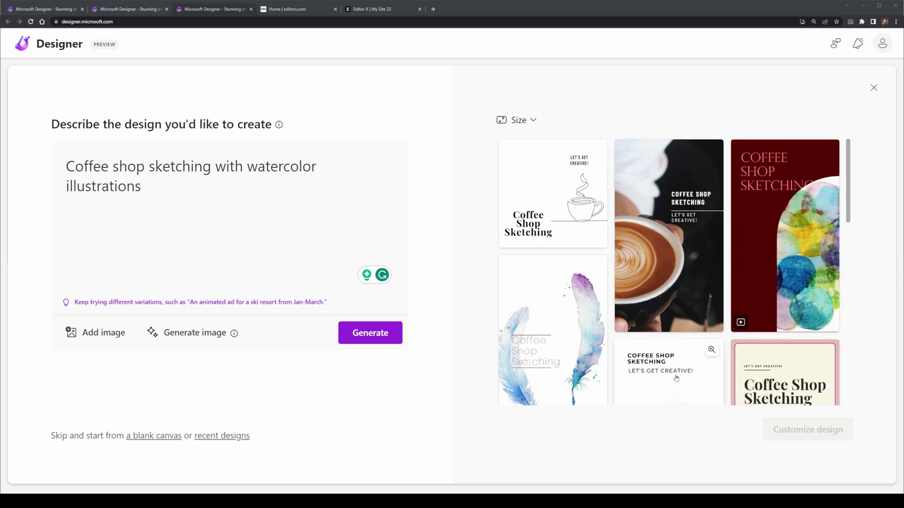
click(551, 210)
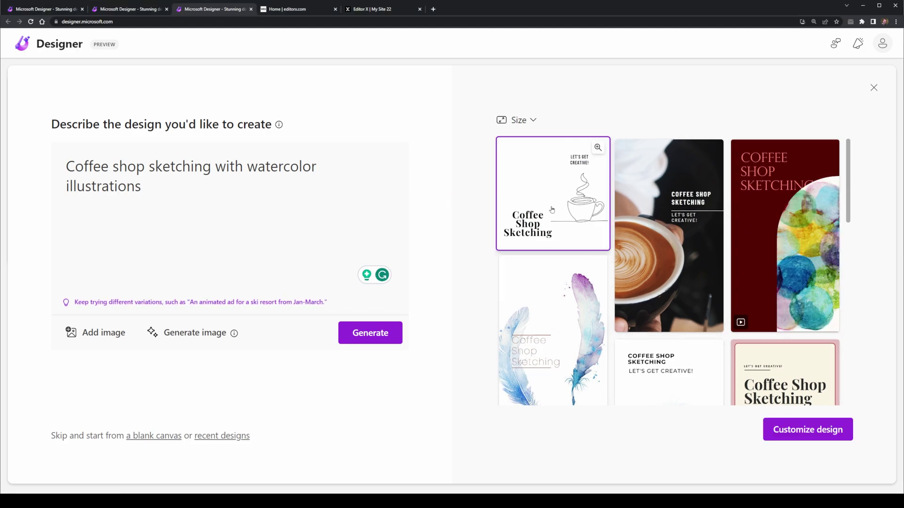
- Open the chosen design and edit its title, adding 'New' before Coffee and deleting 'Shop'
click(814, 433)
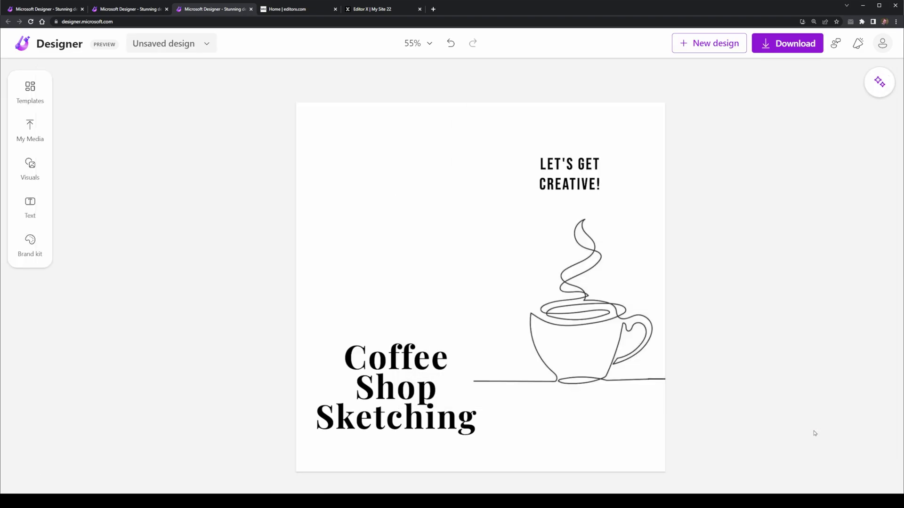
click(400, 416)
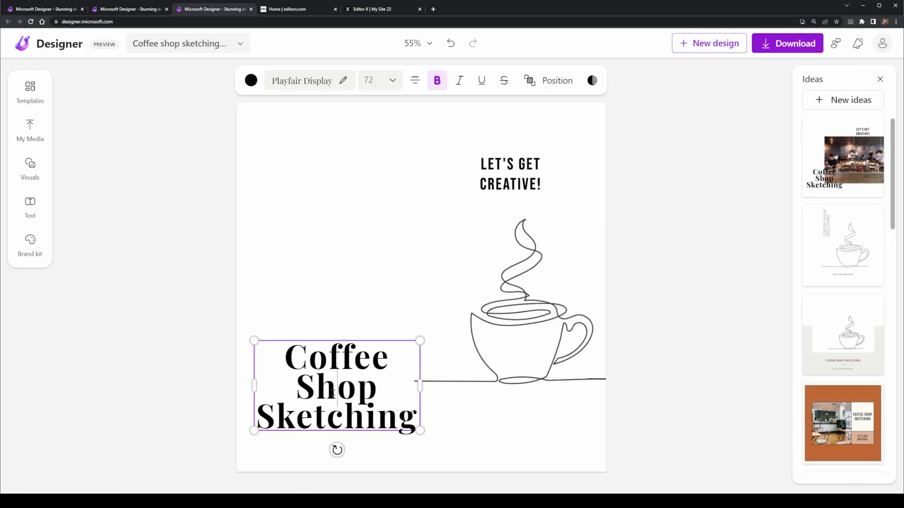
click(280, 356)
text(New)
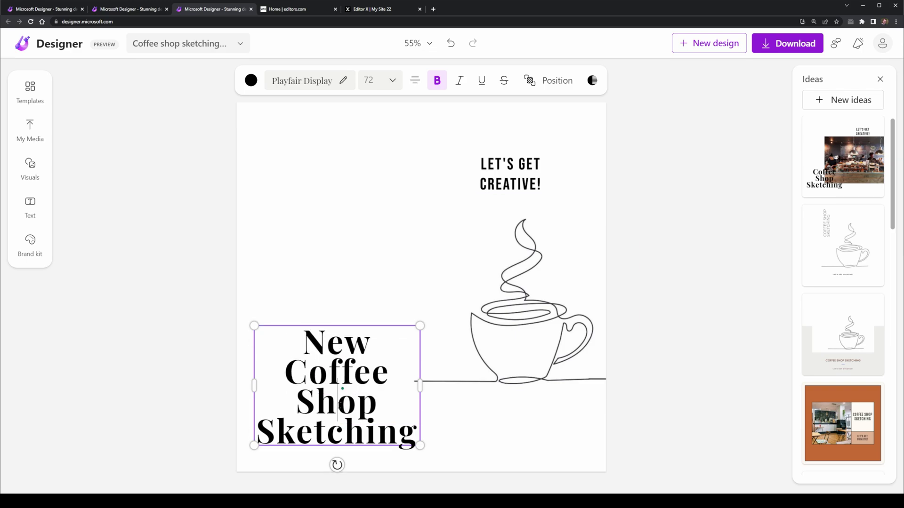
double_click(340, 404)
key(BackSpace)
click(515, 438)
- Apply the design idea that shows the original Coffee Shop Sketching title
click(712, 327)
scroll(855, 289, down, 5)
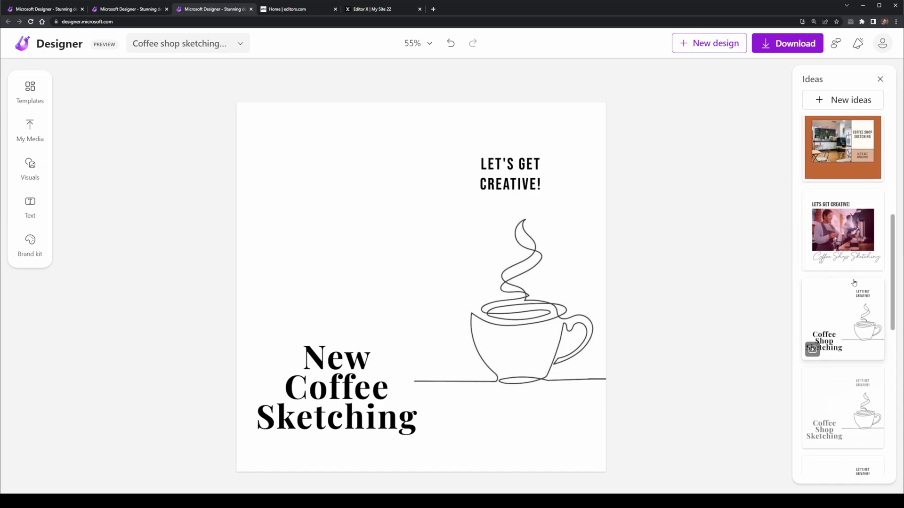
click(851, 336)
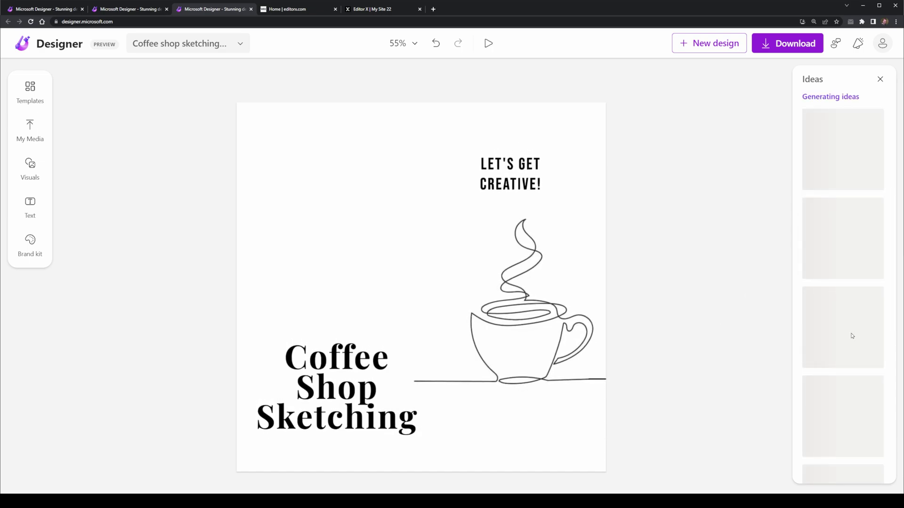
- Resize the design to the Facebook Ad size, 1200 x 628, as a new version
click(180, 48)
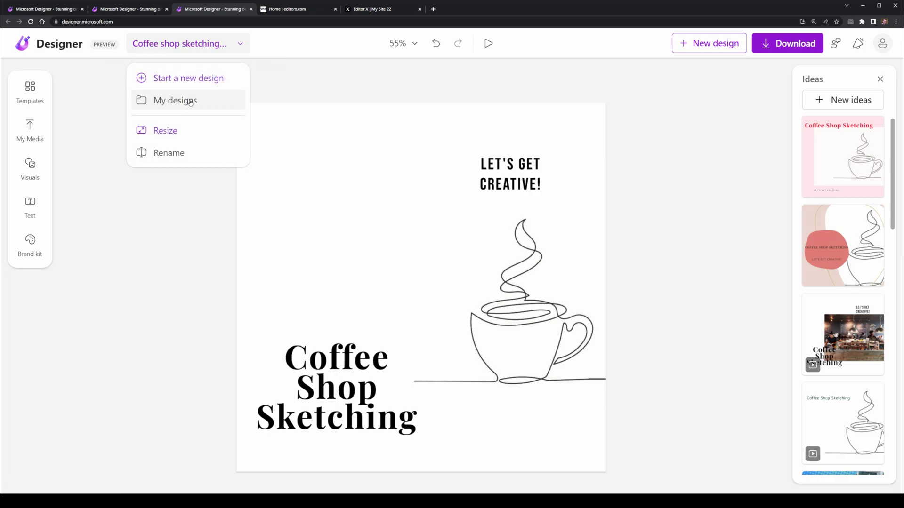
click(176, 137)
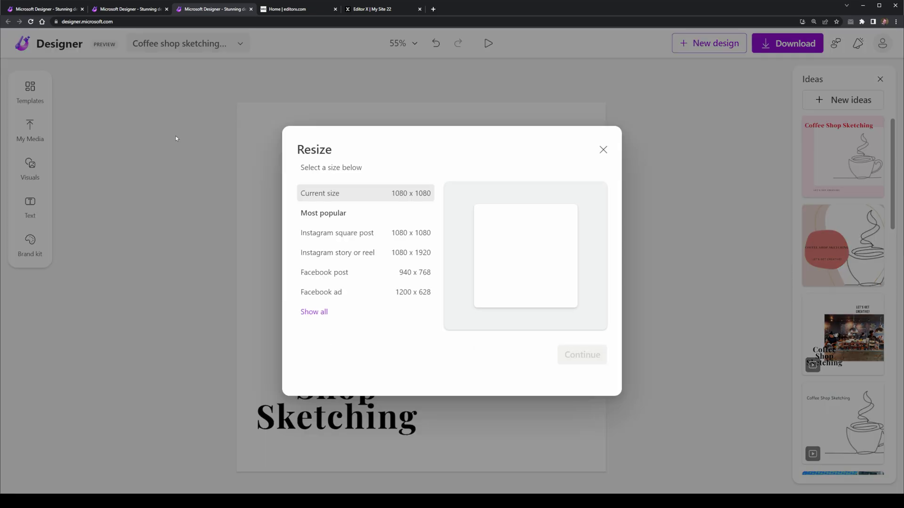
drag(222, 233, 293, 235)
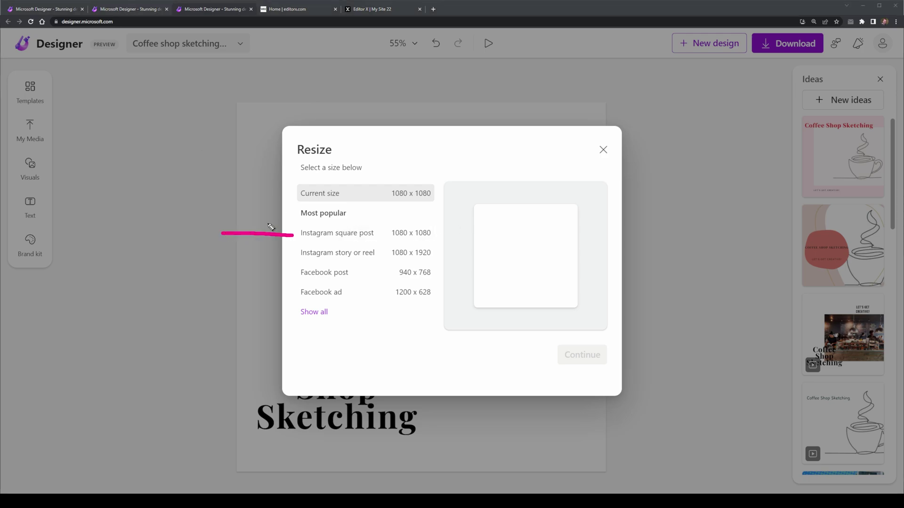
click(322, 313)
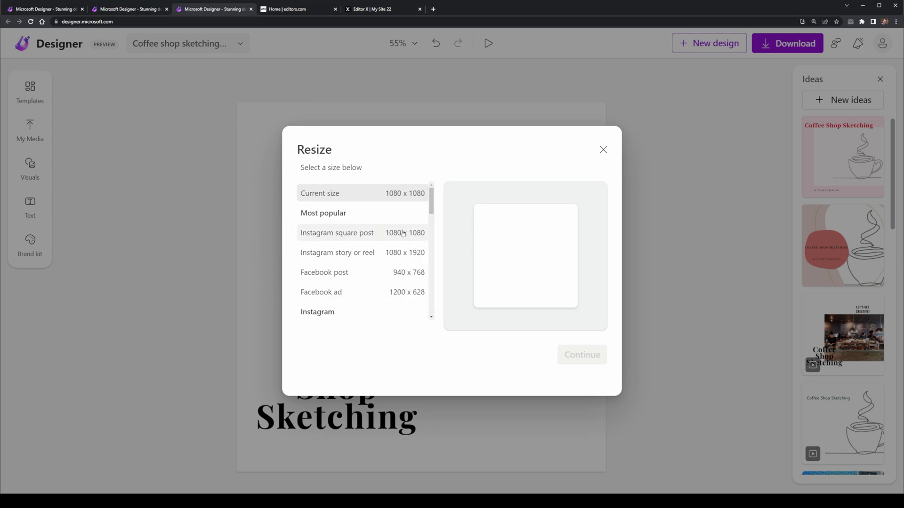
mouse_move(430, 204)
mouse_down()
mouse_move(430, 306)
mouse_move(421, 199)
mouse_up()
scroll(363, 226, down, 3)
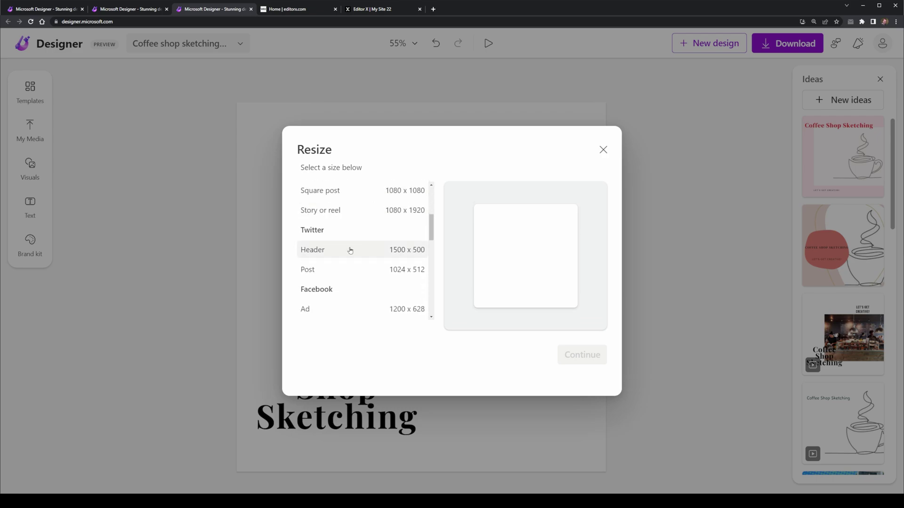
scroll(346, 273, down, 1)
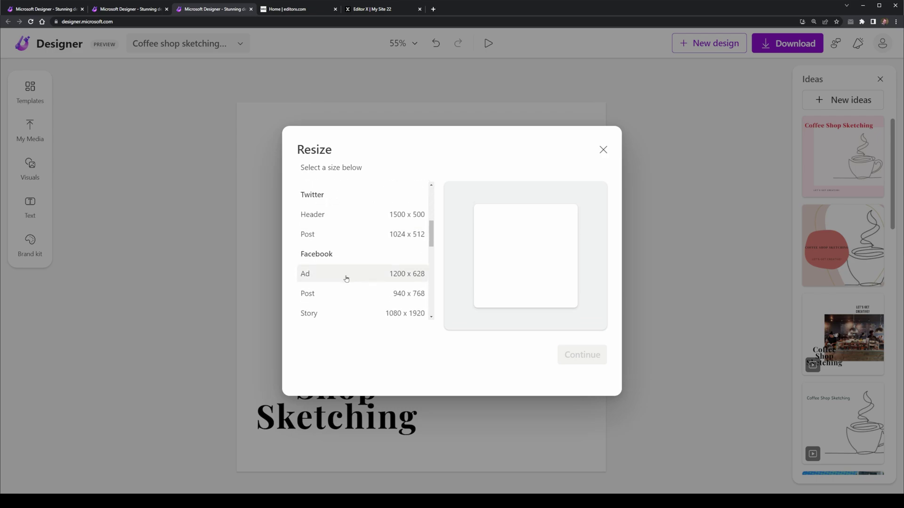
click(419, 281)
click(572, 356)
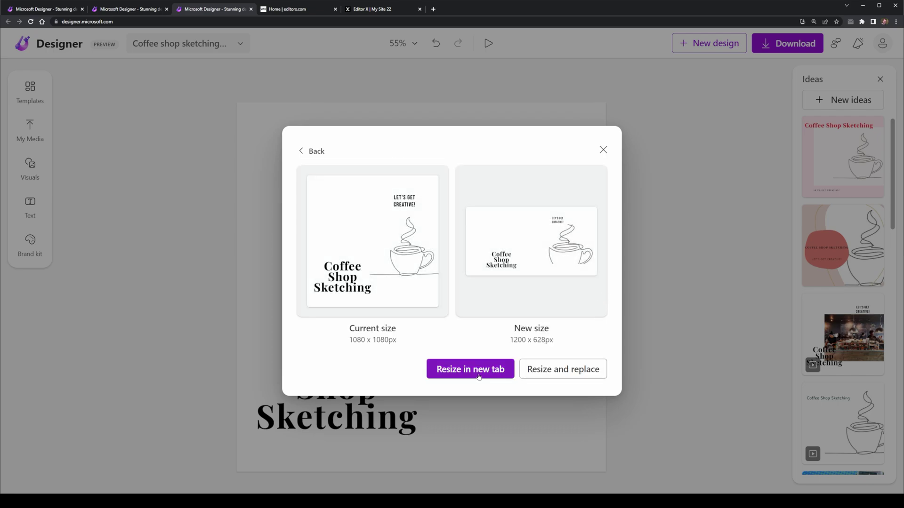
click(604, 363)
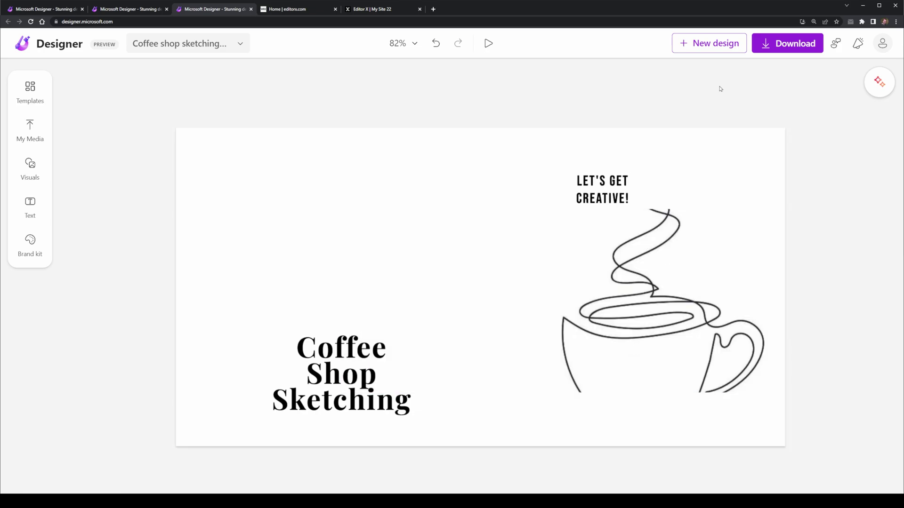
- Resize the design to LinkedIn Sponsored content, replacing the current design
click(172, 46)
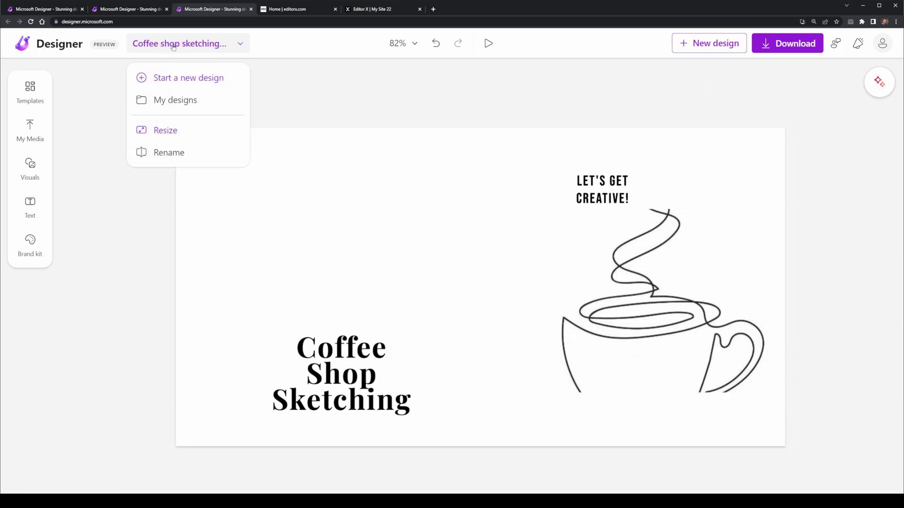
click(179, 137)
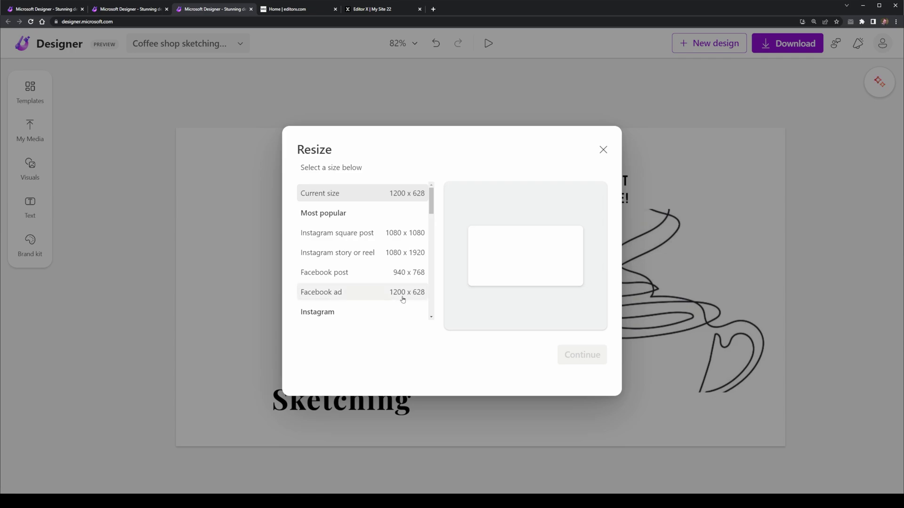
scroll(403, 299, down, 6)
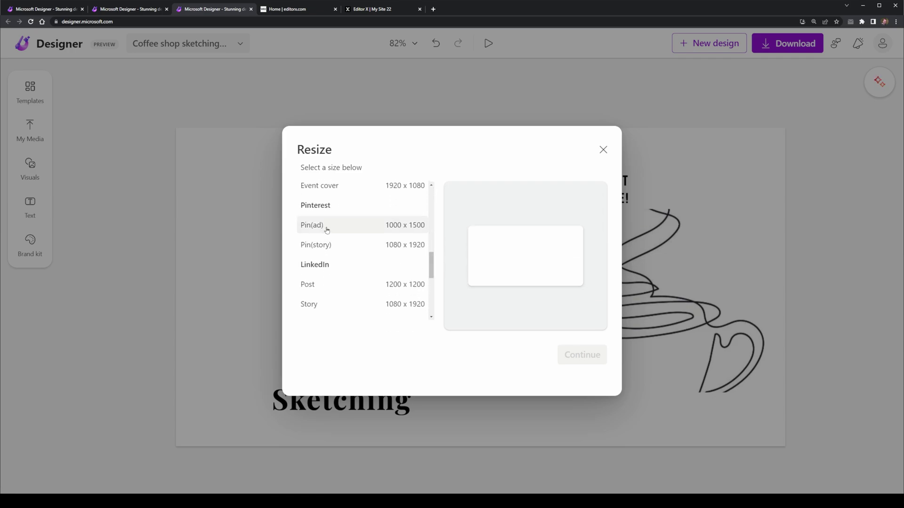
drag(434, 269, 434, 282)
click(359, 262)
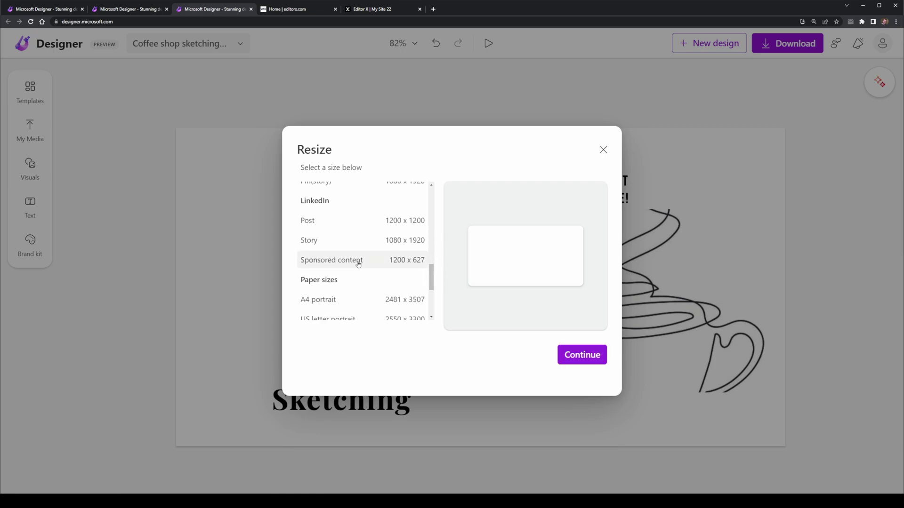
click(569, 355)
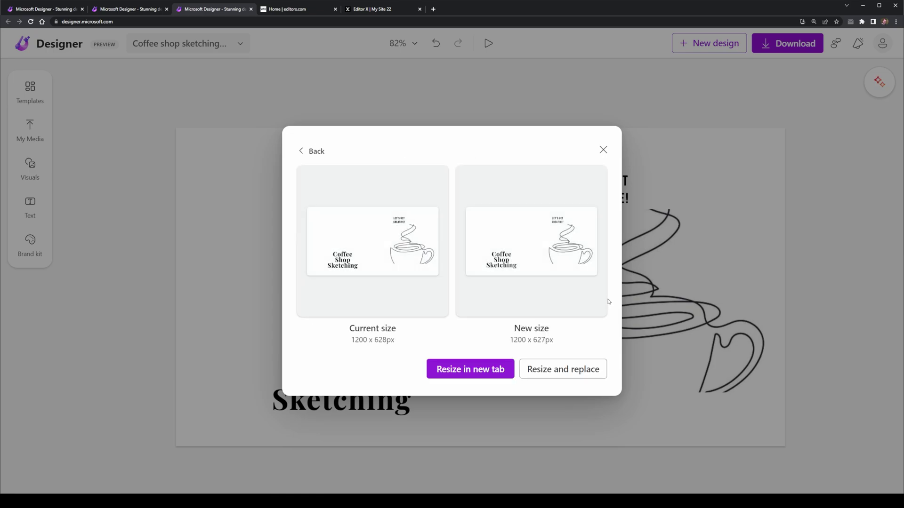
click(574, 374)
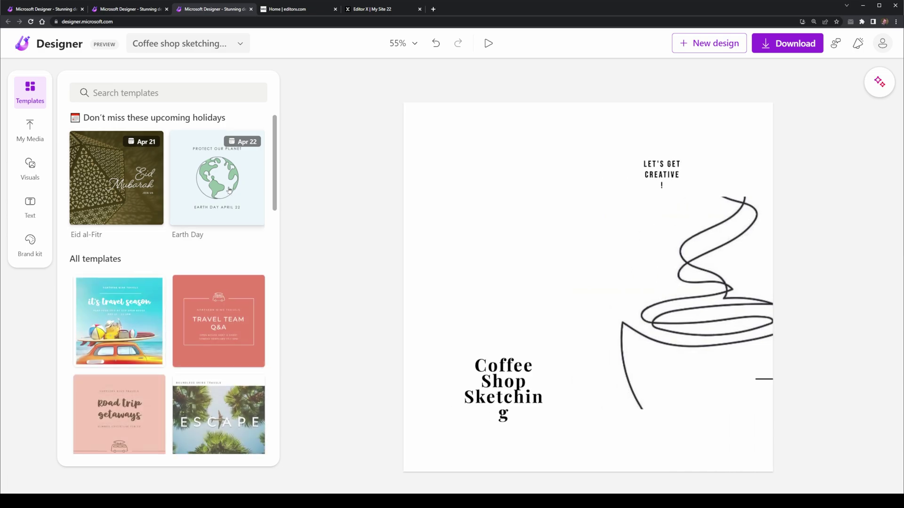
- Apply the travel-season template and change its heading to 'Company Name'
click(140, 303)
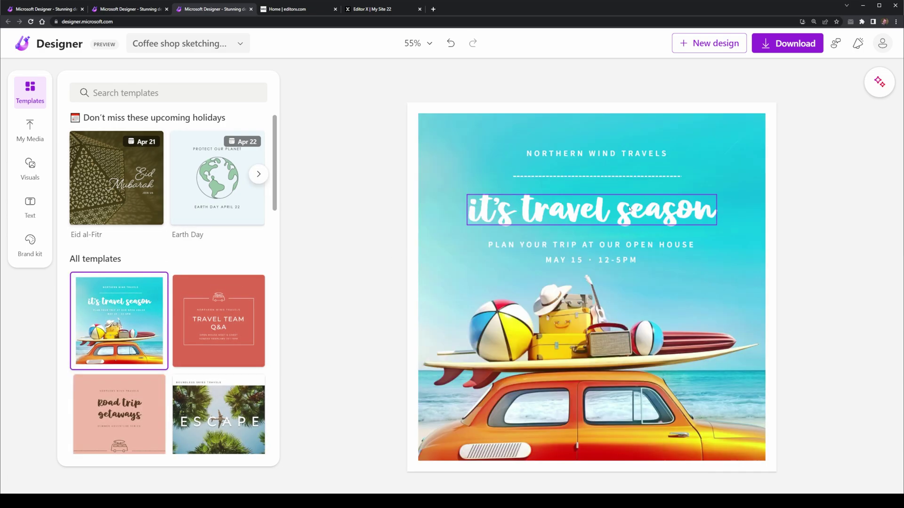
click(580, 154)
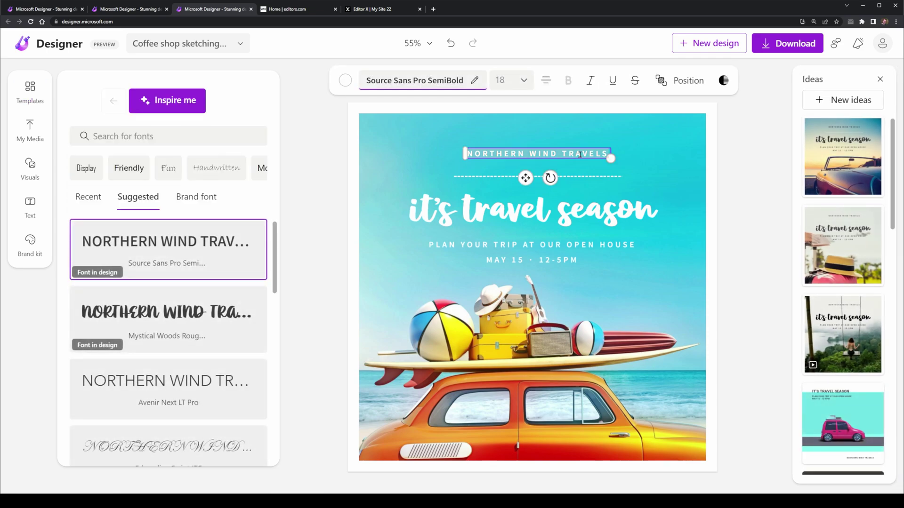
text(Coma)
key(BackSpace)
text(pany Name)
- Change the headline to 'Holiday Trip' and the subtitle to 'You're invited to XYZ'
click(548, 212)
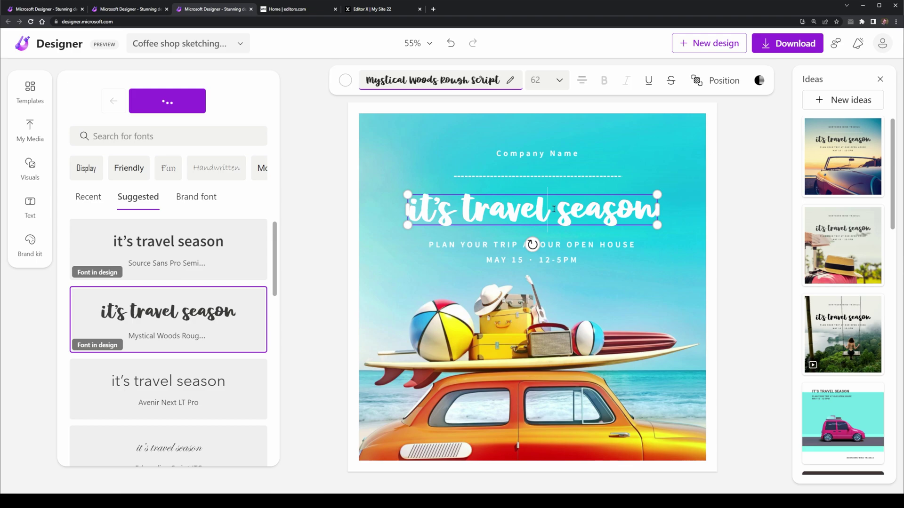
text(Holiday Trip)
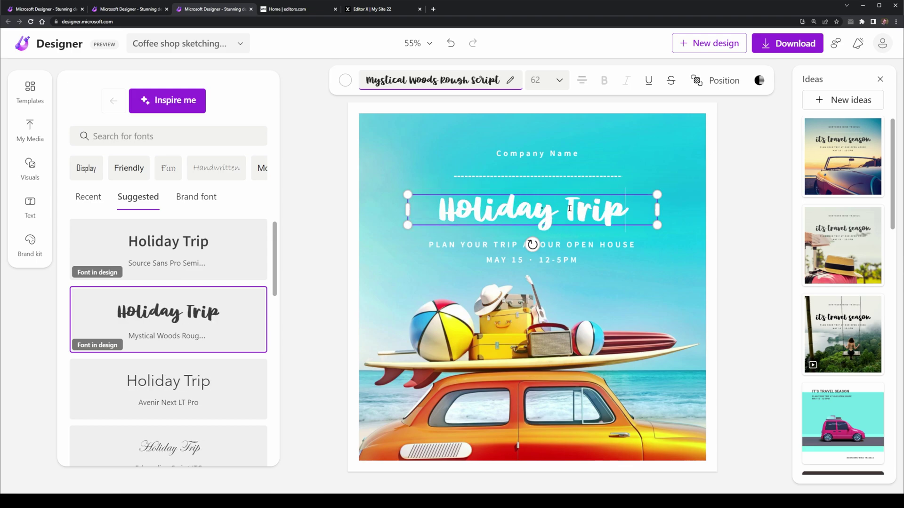
click(482, 244)
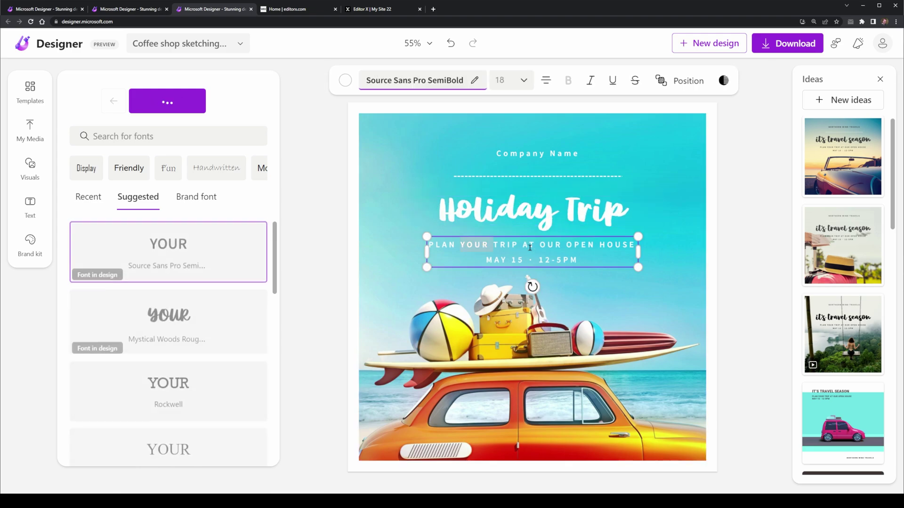
text(You're invited to XYZ)
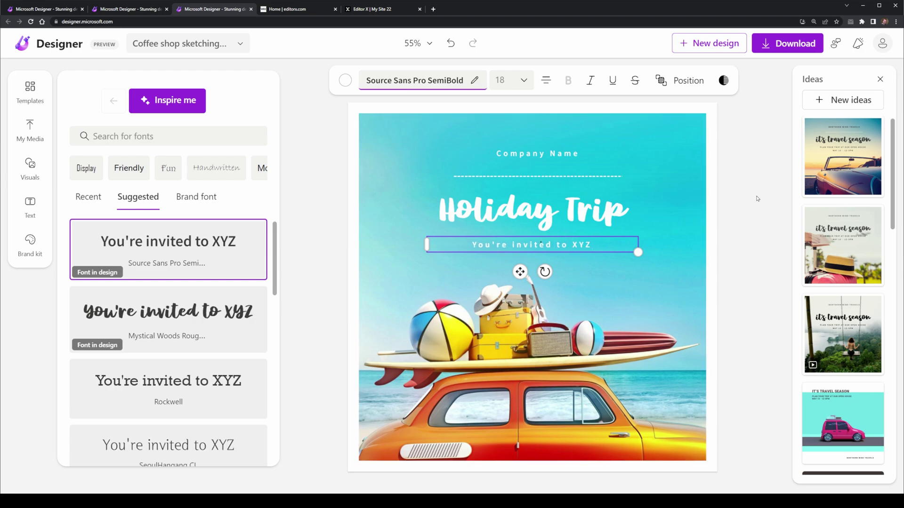
click(757, 198)
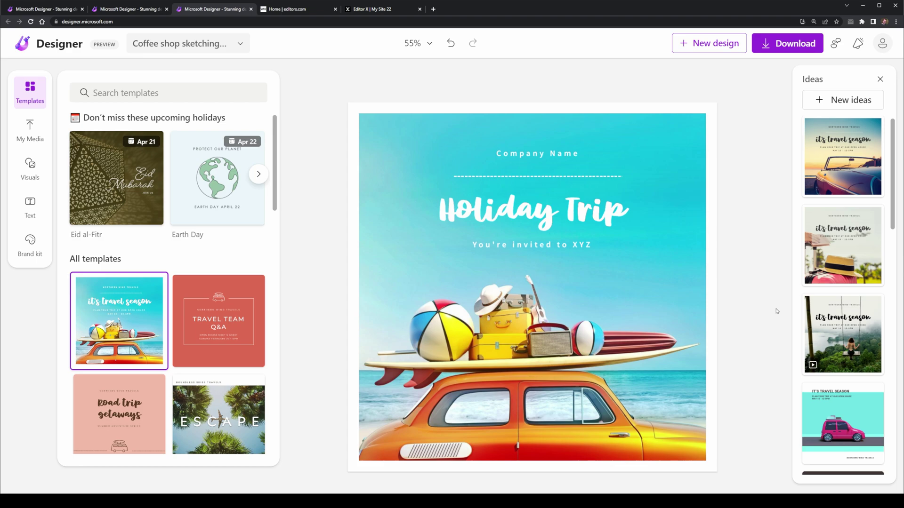
drag(719, 252, 738, 246)
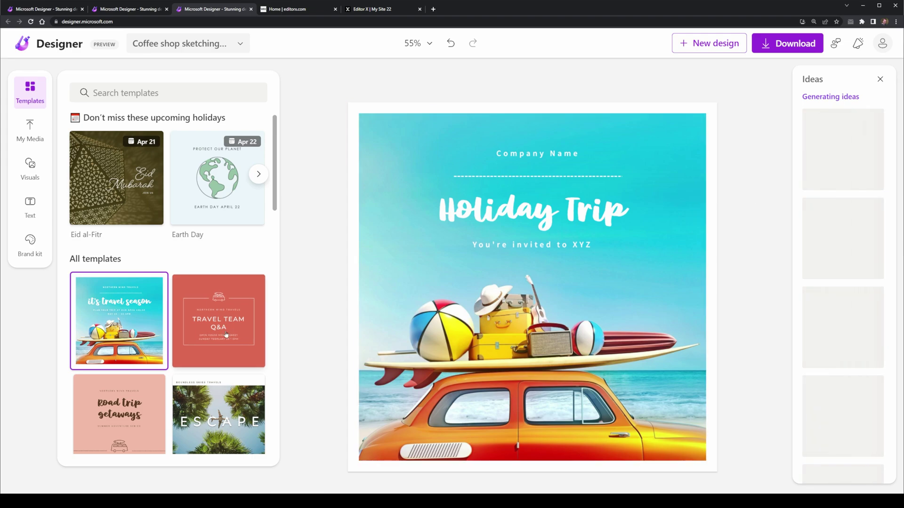
click(713, 122)
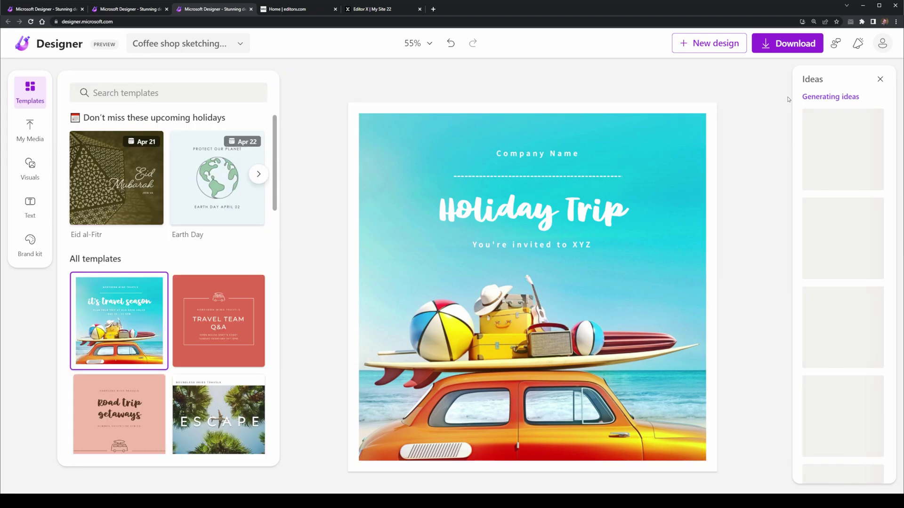